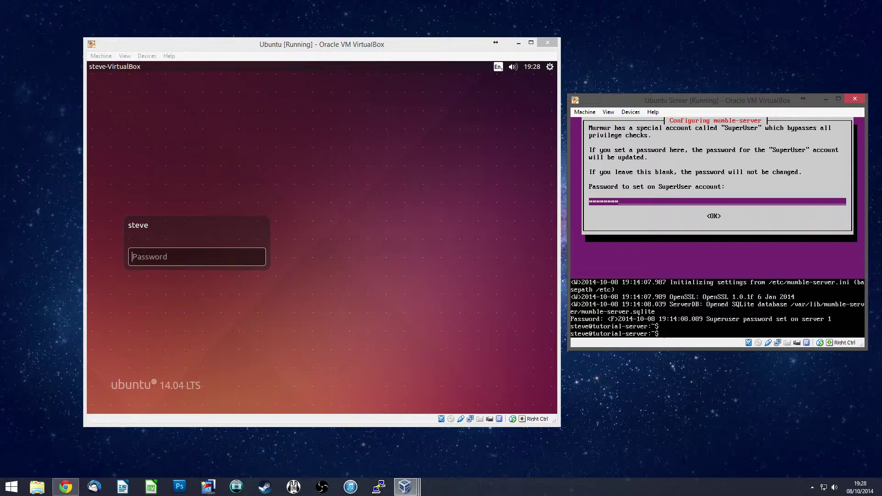
- Run ifconfig in the Ubuntu Server console to show the server address 192.168.1.94
{"action": "type", "text": "ifconfig"}
{"action": "key", "text": "Return"}
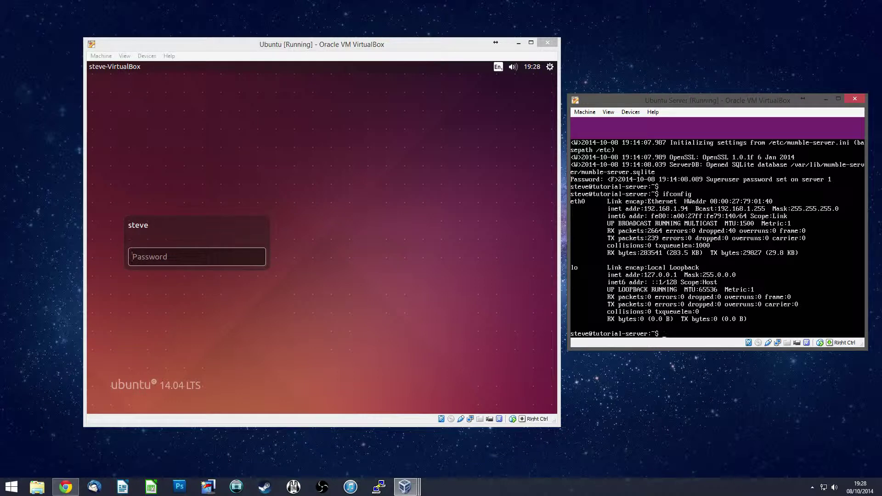
- Run 'sudo dpkg-reconfigure mumble-server' with administrator rights
{"action": "type", "text": "dpkg-reconfigure mumble-server"}
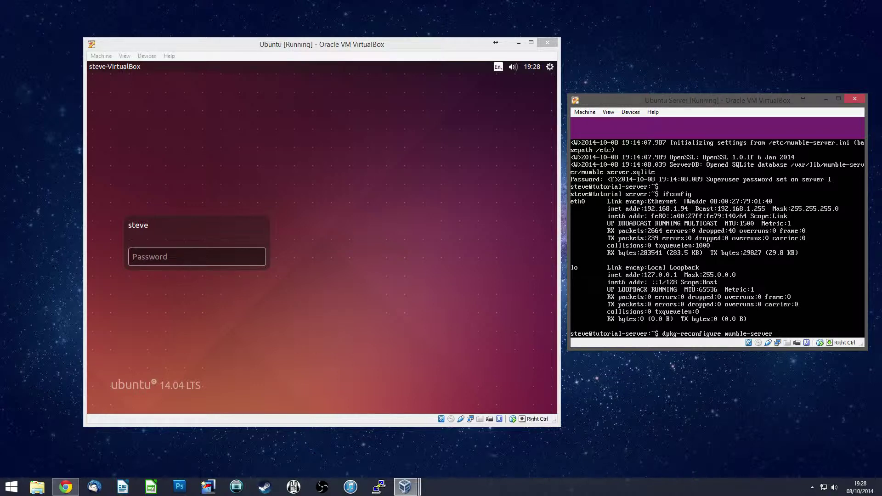
{"action": "key", "text": "Return"}
{"action": "key", "text": "Up"}
{"action": "key", "text": "Home"}
{"action": "type", "text": "sudo"}
{"action": "key", "text": "Return"}
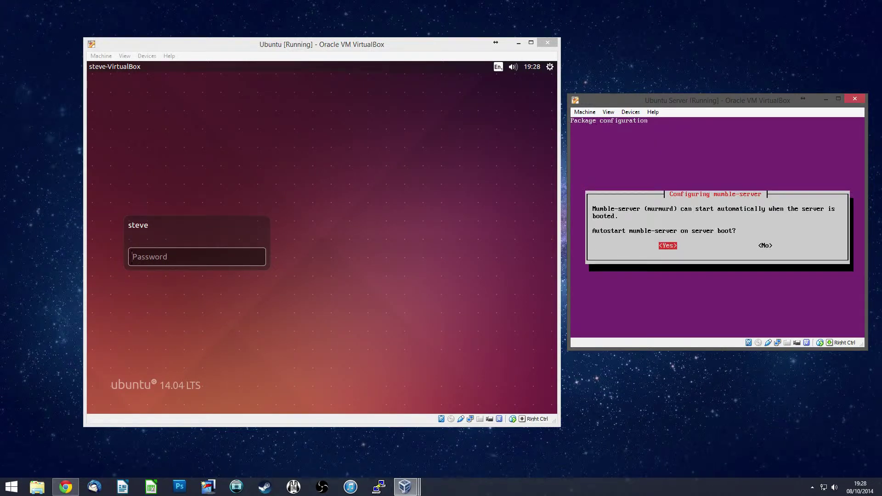
- Enable autostart and higher priority, set a new SuperUser password, then focus the desktop VM
{"action": "key", "text": "Return"}
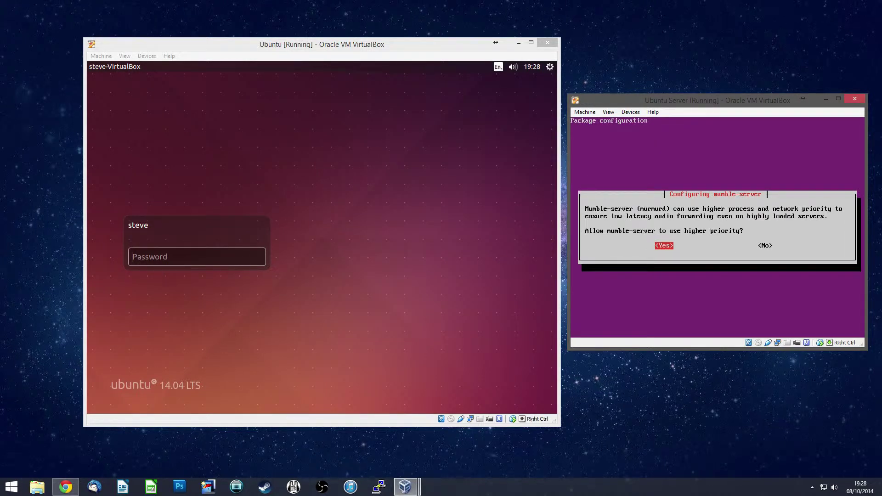
{"action": "key", "text": "Return"}
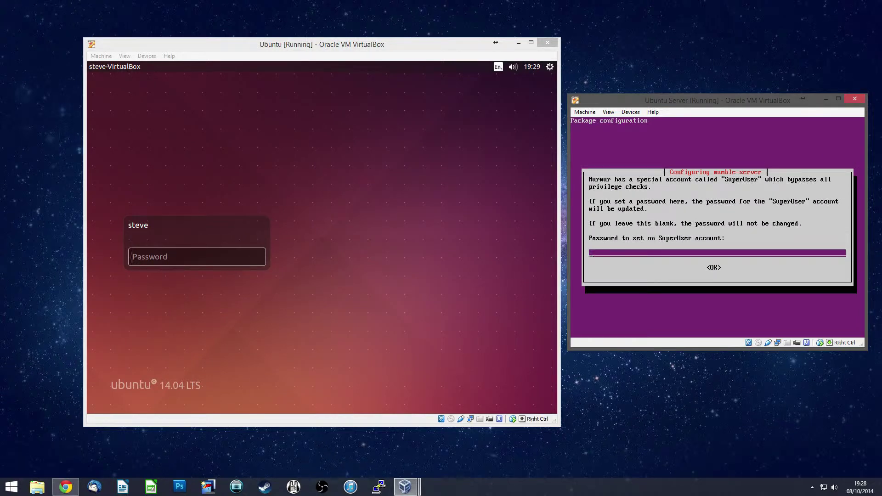
{"action": "type", "text": "********"}
{"action": "key", "text": "Return"}
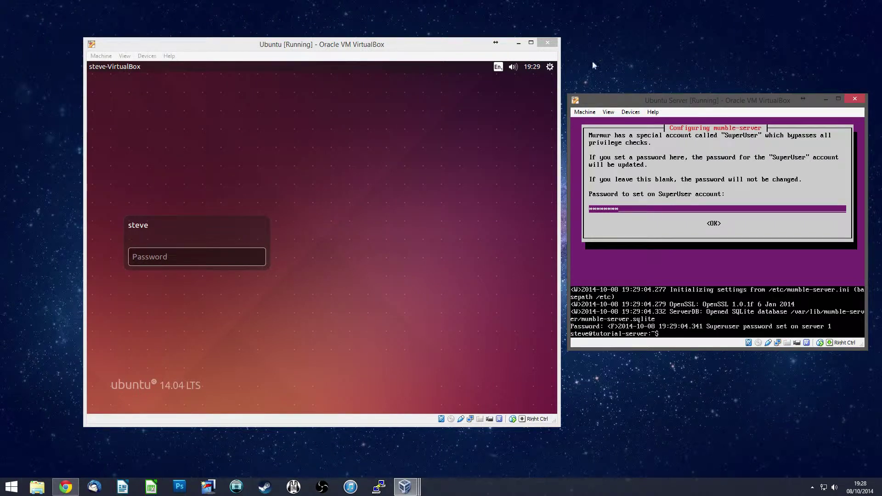
{"action": "left_click", "coordinate": [422, 180]}
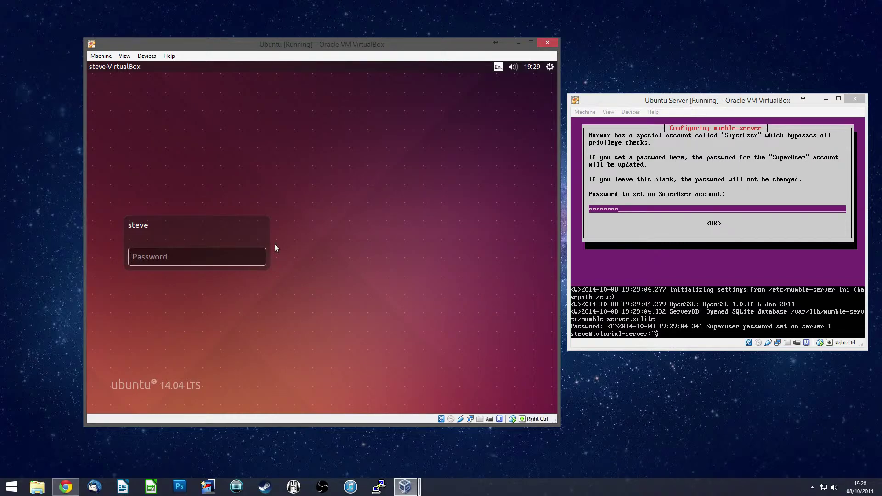
- Make the desktop VM full screen and log in with the account password
{"action": "key", "text": "ctrl+f"}
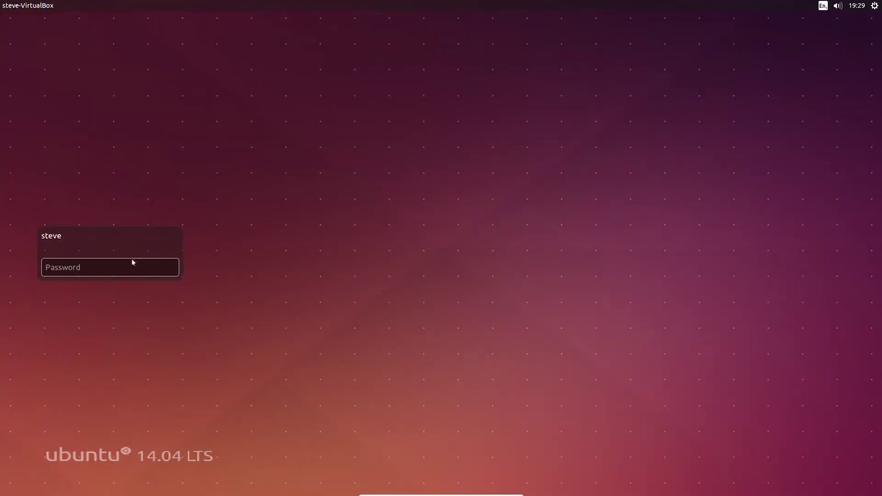
{"action": "type", "text": "********"}
{"action": "key", "text": "Return"}
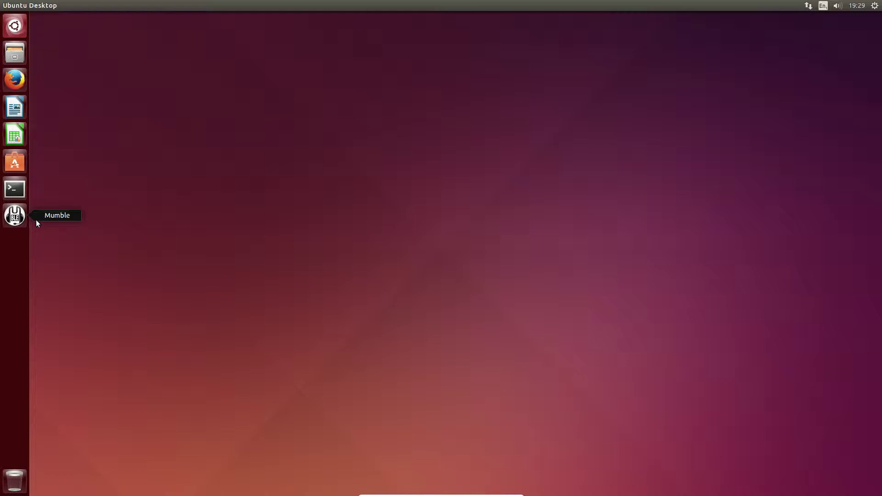
- Launch Mumble, reposition the server connect dialog and collapse the Europe list
{"action": "left_click", "coordinate": [20, 218]}
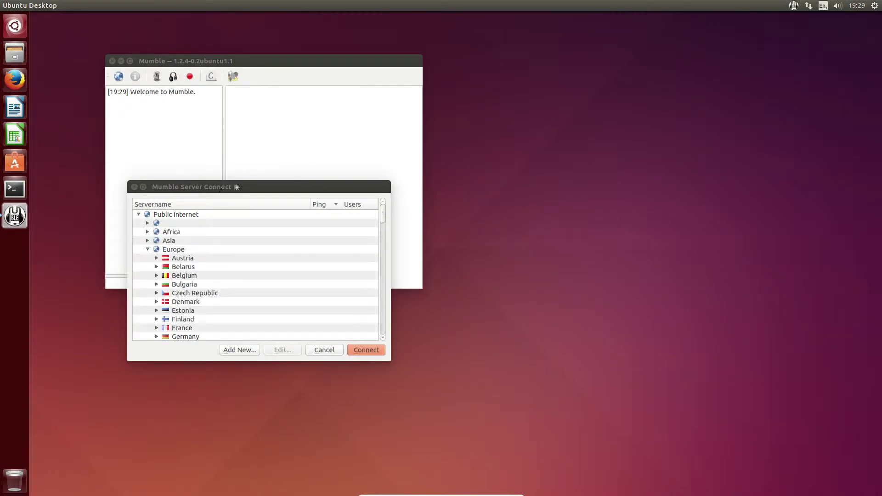
{"action": "left_click_drag", "start_coordinate": [246, 187], "coordinate": [345, 103]}
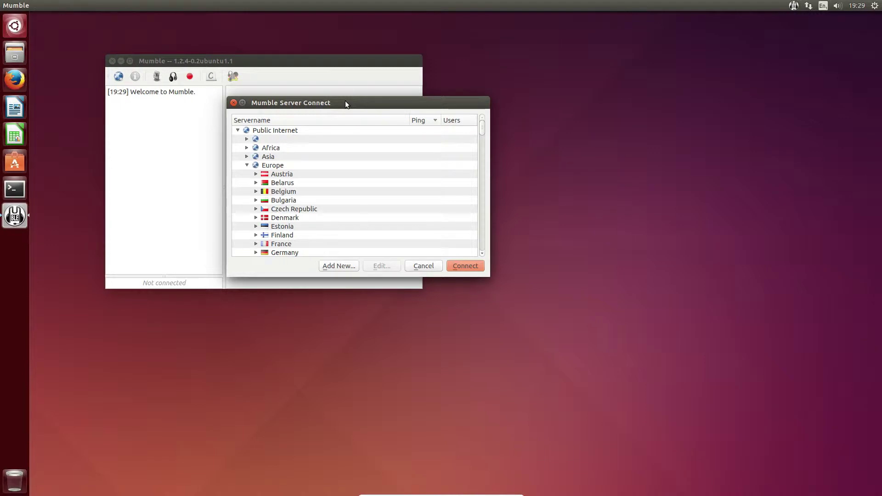
{"action": "left_click", "coordinate": [247, 166]}
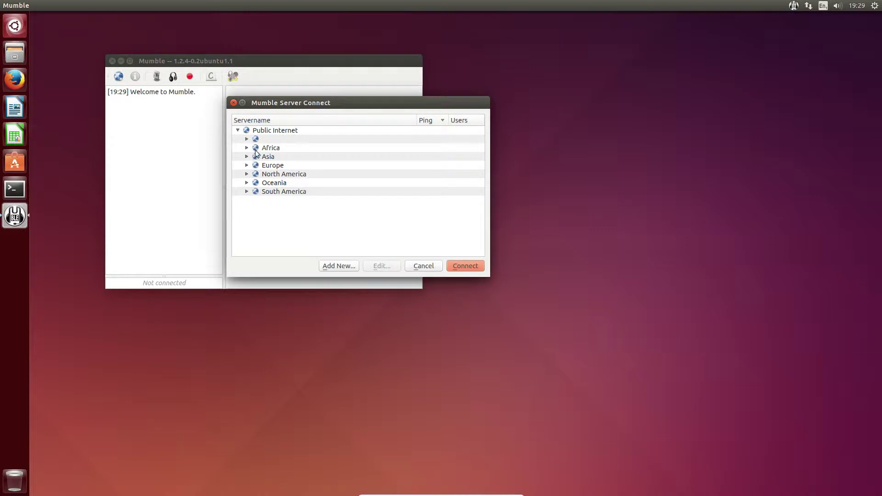
- Save a server entry labelled SuperUser for 192.168.1.94 with username SuperUser and its password
{"action": "left_click", "coordinate": [339, 266]}
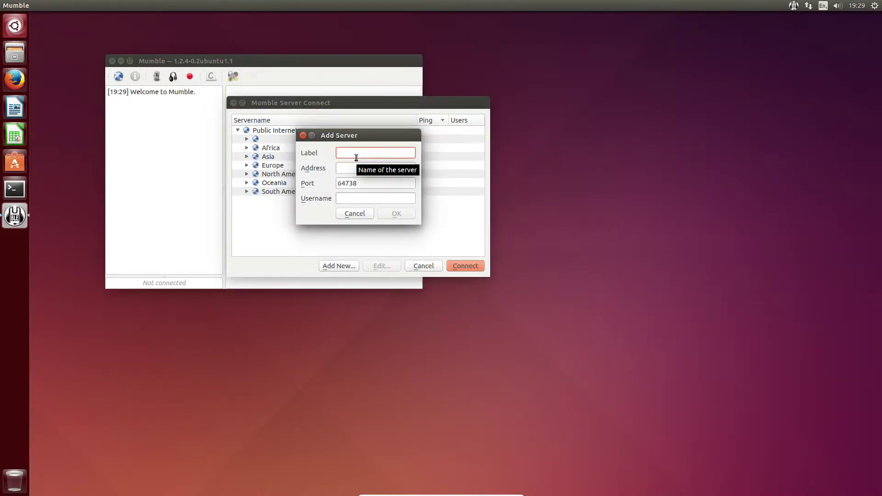
{"action": "type", "text": "SuperUser"}
{"action": "left_click_drag", "start_coordinate": [371, 153], "coordinate": [336, 157]}
{"action": "left_click", "coordinate": [348, 166]}
{"action": "type", "text": "192.168.1.94"}
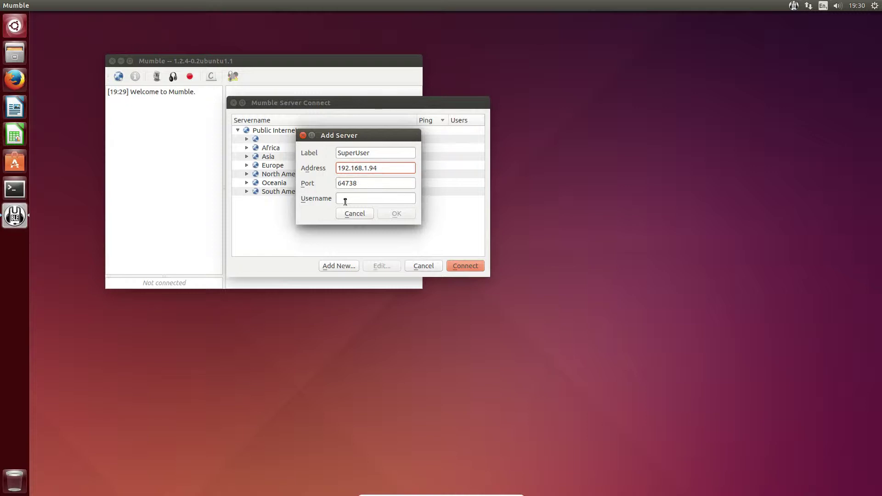
{"action": "left_click", "coordinate": [345, 200]}
{"action": "type", "text": "SuperUser"}
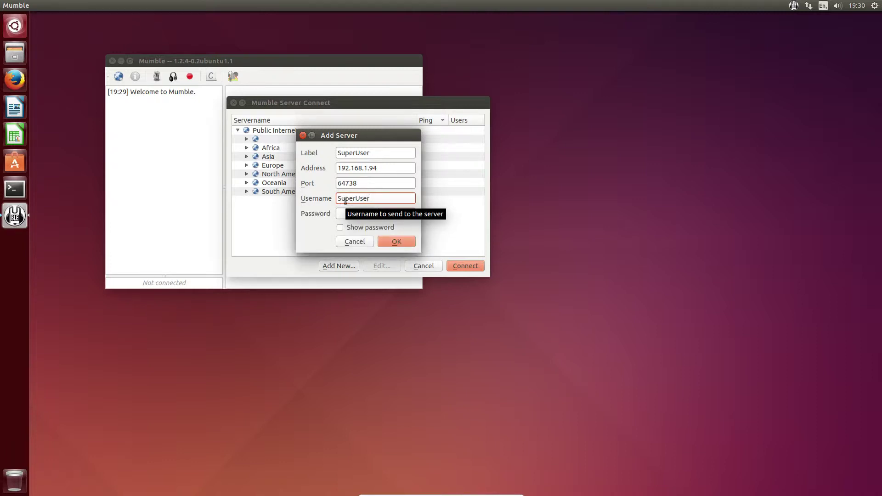
{"action": "left_click", "coordinate": [339, 228]}
{"action": "key", "text": "space"}
{"action": "left_click", "coordinate": [352, 215]}
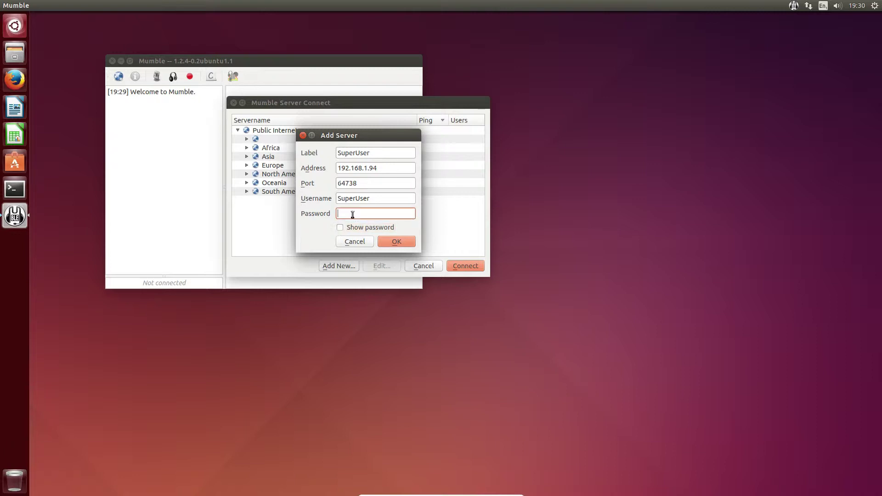
{"action": "type", "text": "********"}
{"action": "key", "text": "Return"}
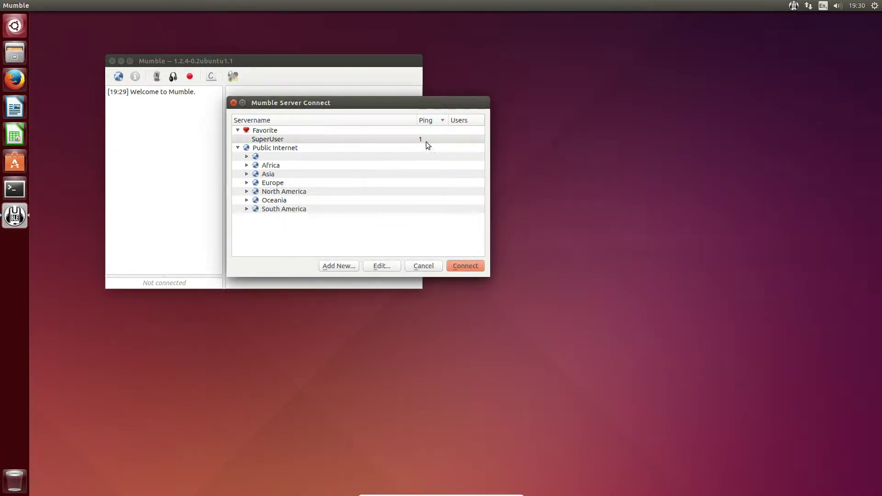
- Connect to the server using the SuperUser favourite
{"action": "left_click", "coordinate": [345, 145]}
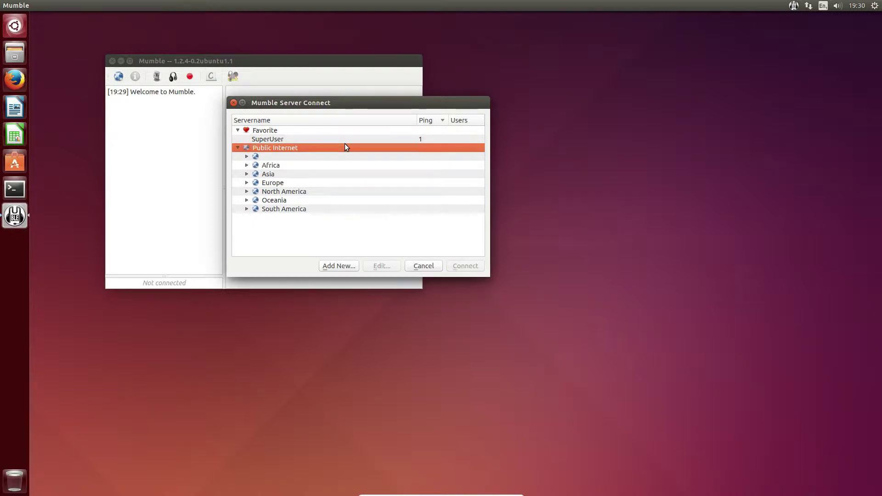
{"action": "left_click", "coordinate": [343, 138]}
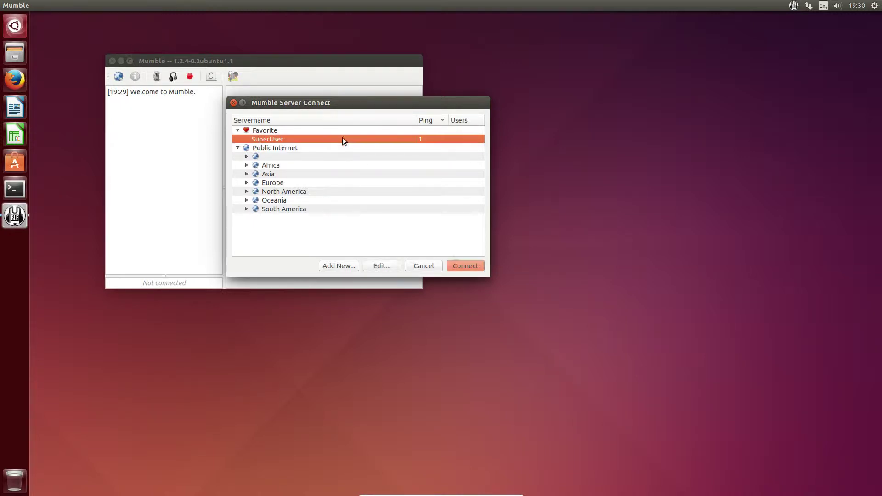
{"action": "left_click", "coordinate": [468, 265]}
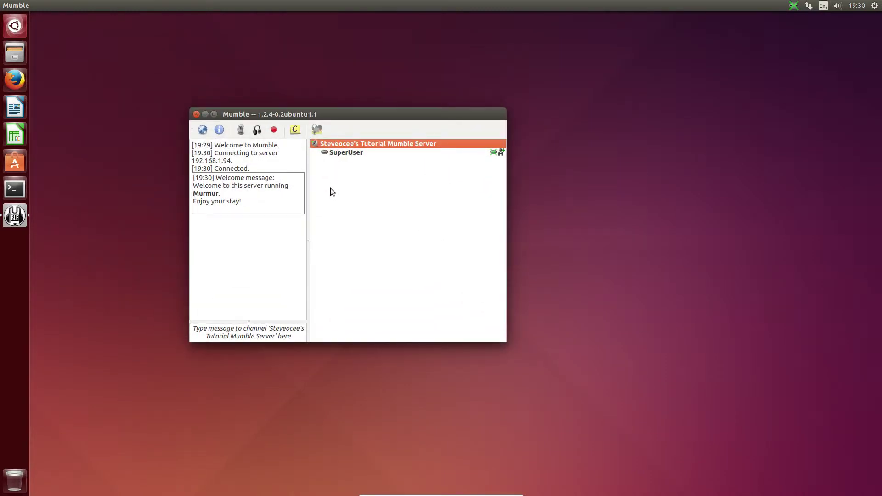
- Set the root channel's description to 'Main channel'
{"action": "right_click", "coordinate": [343, 144]}
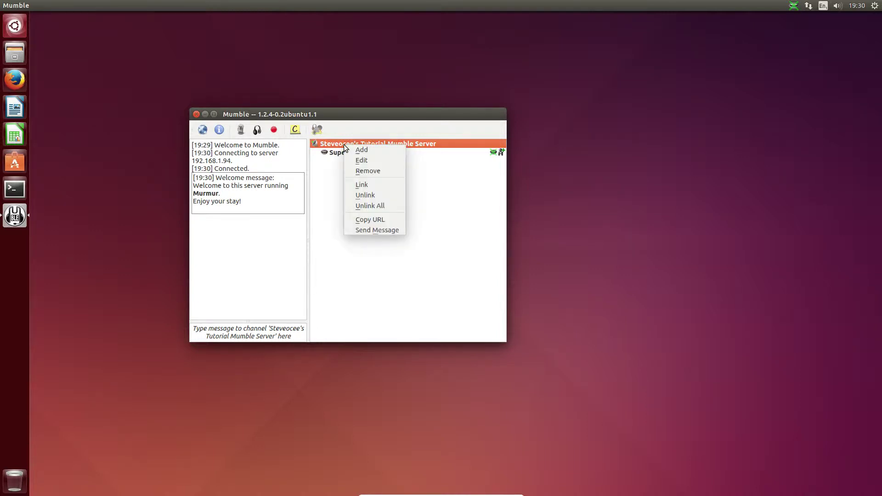
{"action": "left_click", "coordinate": [362, 160]}
{"action": "type", "text": "Main channel"}
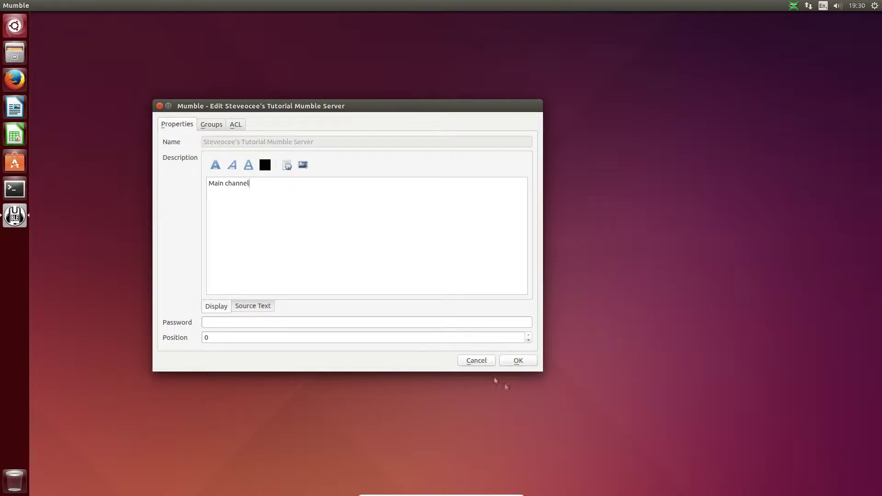
{"action": "left_click", "coordinate": [518, 360]}
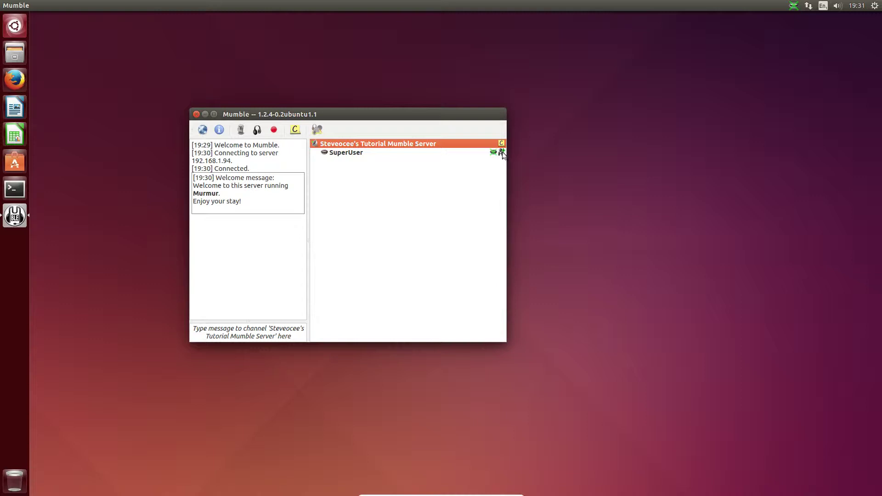
- Close the server list without connecting and disconnect from the server
{"action": "left_click", "coordinate": [362, 152]}
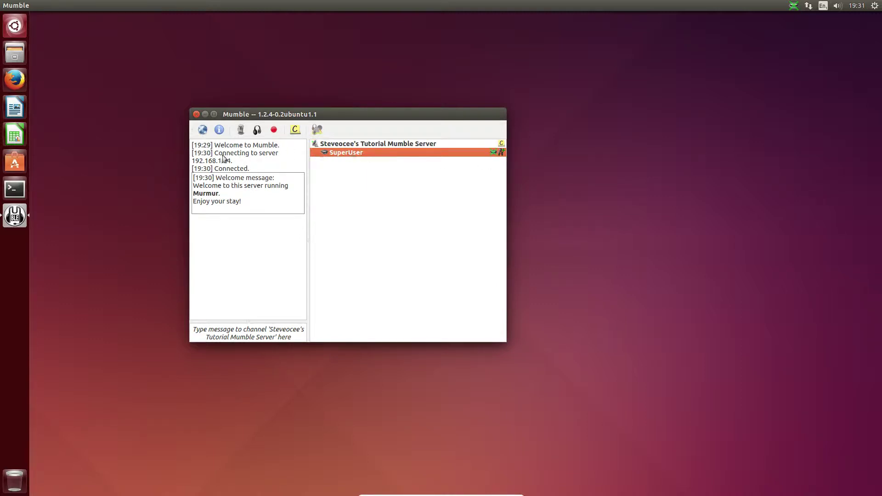
{"action": "left_click", "coordinate": [202, 131]}
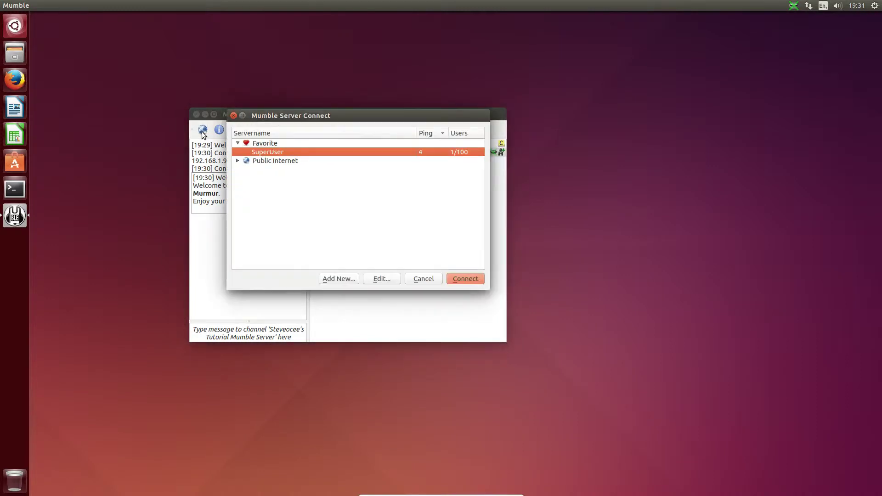
{"action": "left_click", "coordinate": [423, 279]}
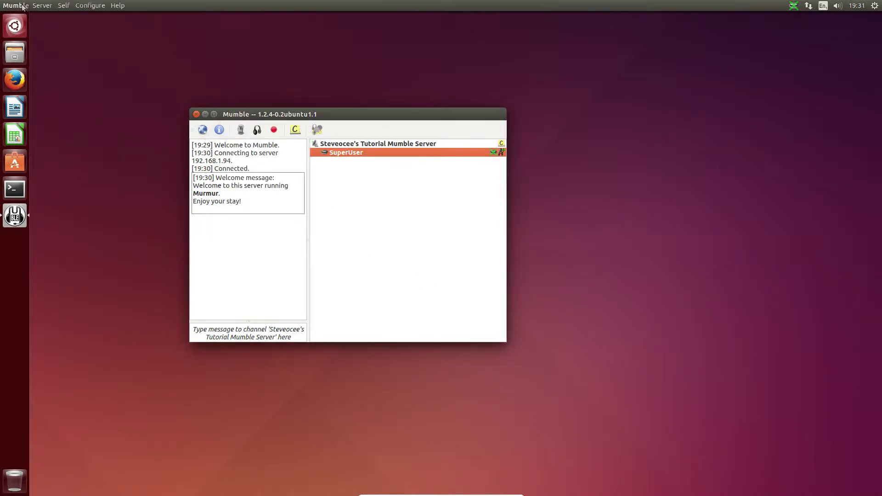
{"action": "left_click", "coordinate": [41, 5]}
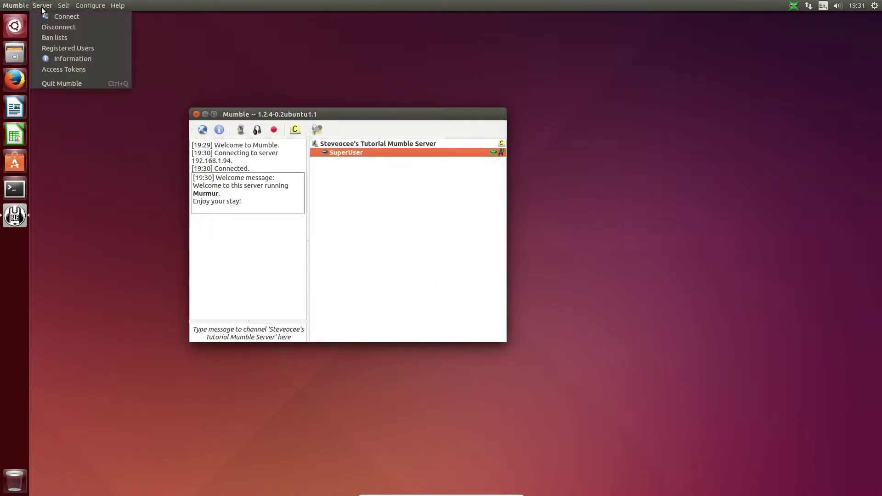
{"action": "left_click", "coordinate": [53, 29]}
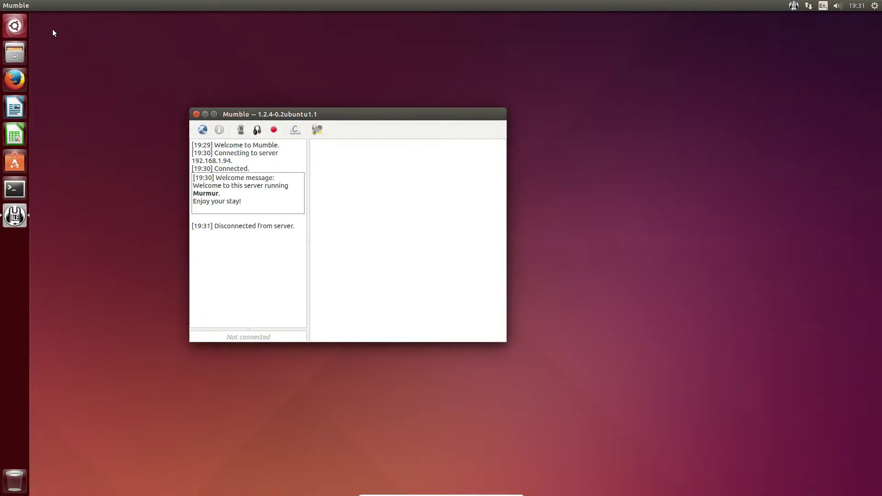
- Add and select a favourite 'Steveocee' at 192.168.1.94 with username Steveocee
{"action": "left_click", "coordinate": [204, 130]}
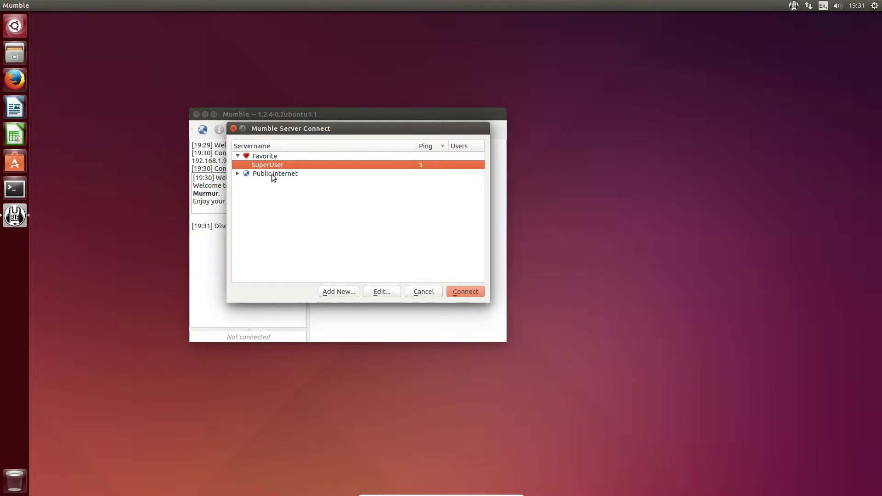
{"action": "left_click", "coordinate": [348, 292]}
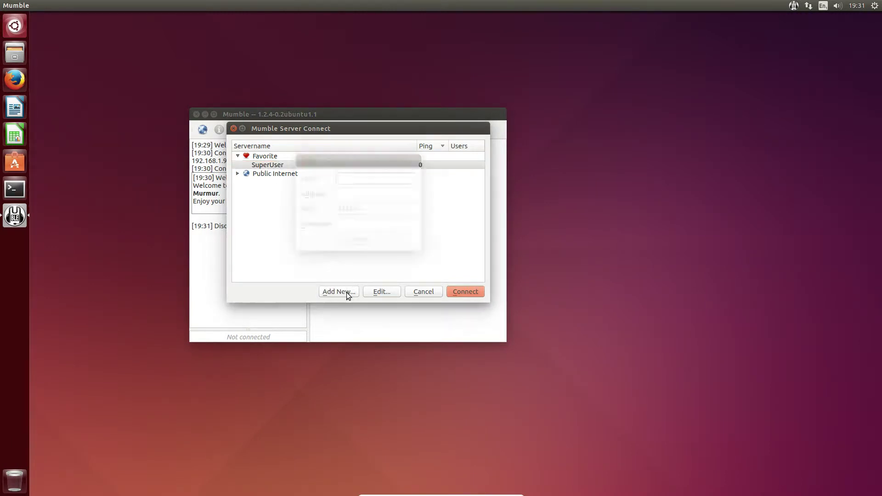
{"action": "type", "text": "Steveocee"}
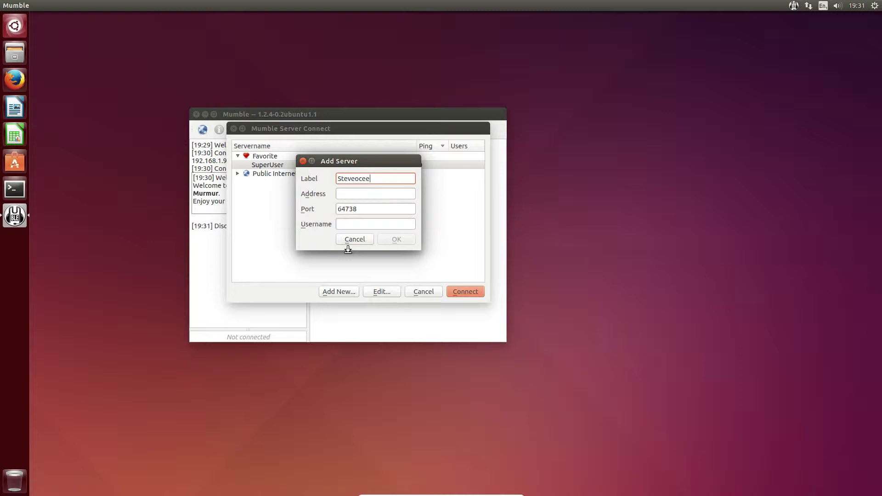
{"action": "key", "text": "Tab"}
{"action": "type", "text": "192.168.1.94"}
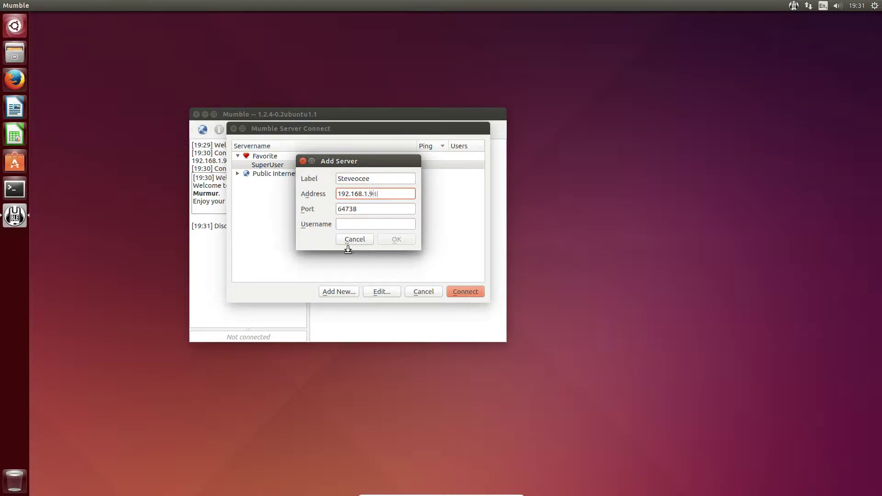
{"action": "key", "text": "Tab"}
{"action": "key", "text": "Tab"}
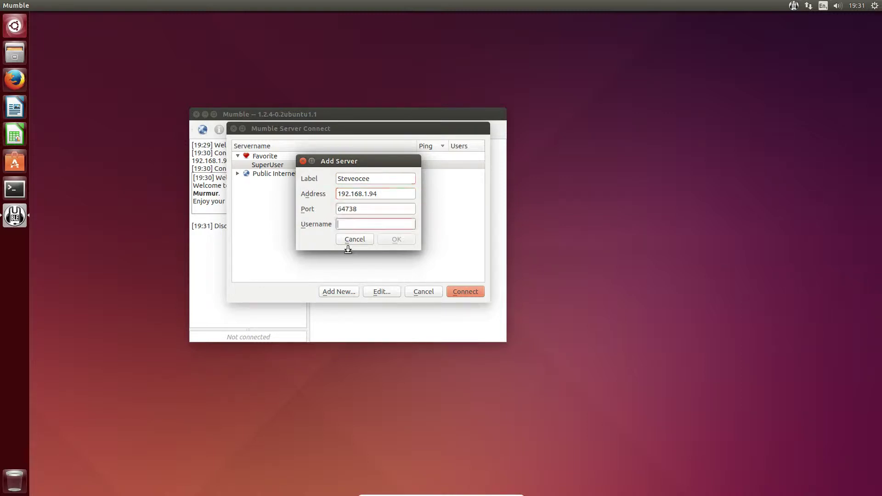
{"action": "type", "text": "S"}
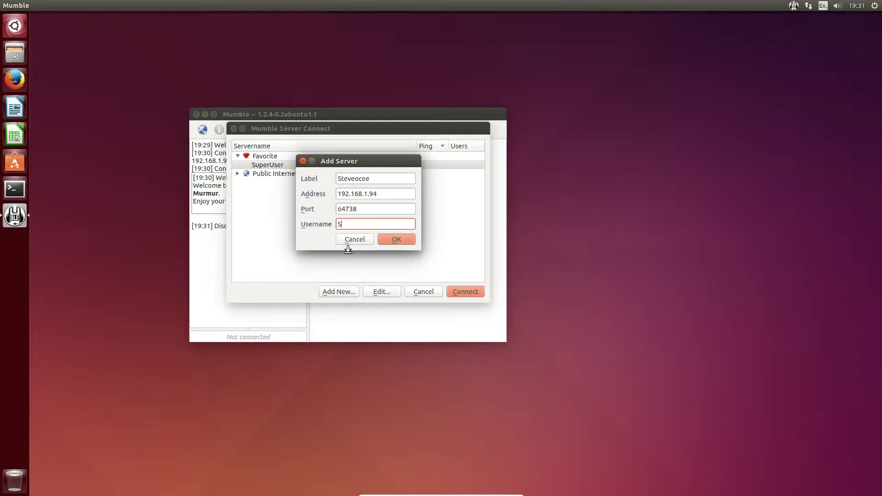
{"action": "type", "text": "teveocee"}
{"action": "key", "text": "Return"}
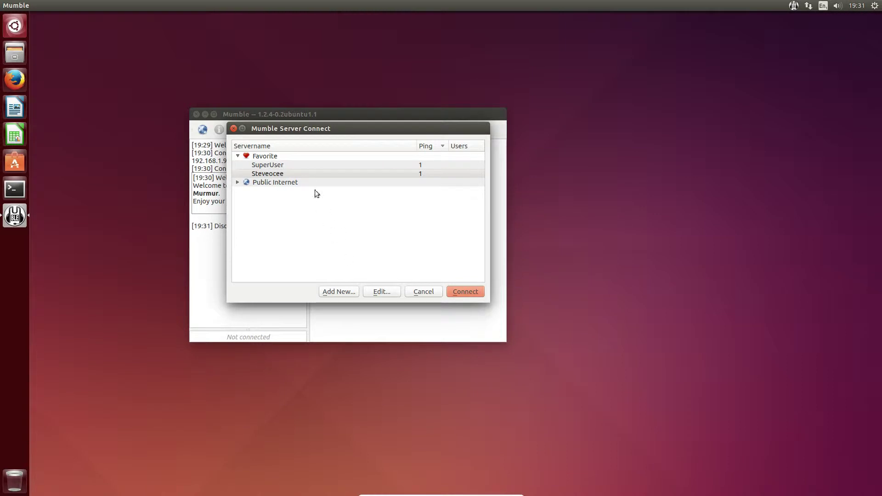
{"action": "left_click", "coordinate": [304, 175]}
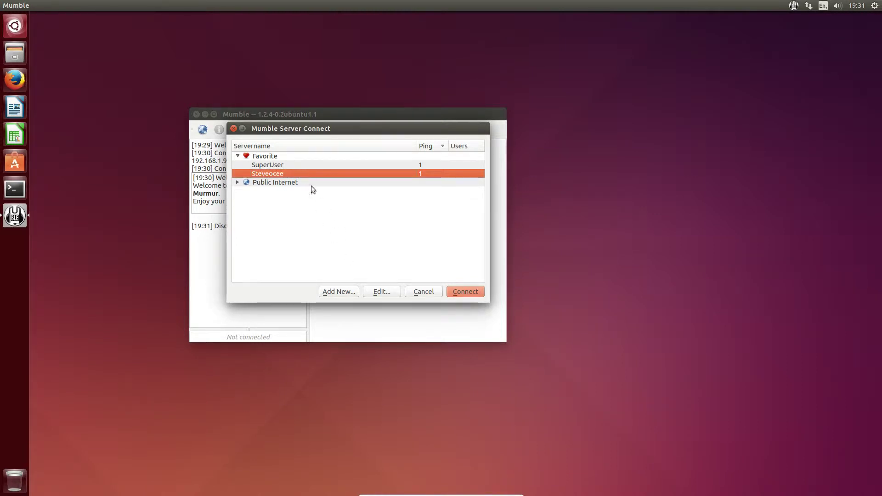
- Connect with the Steveocee entry and supply the server password
{"action": "left_click", "coordinate": [466, 293]}
{"action": "type", "text": "*******"}
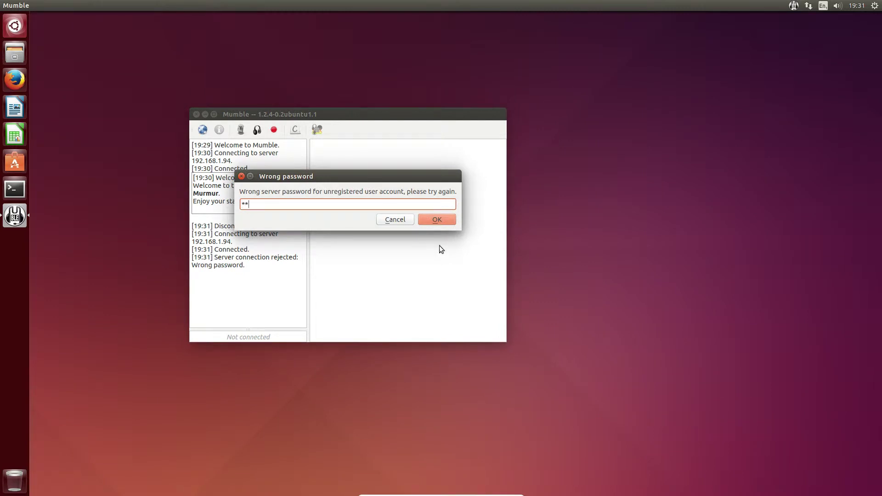
{"action": "key", "text": "Return"}
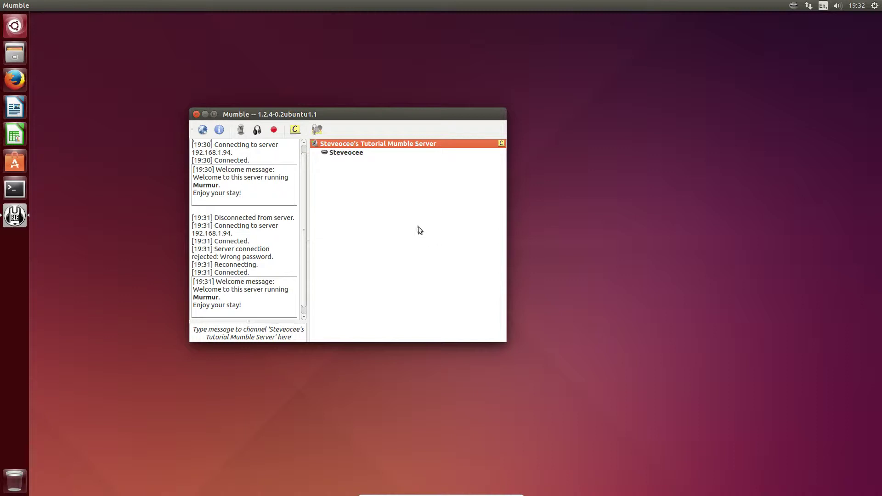
- Register the Steveocee user on the server and confirm the registration
{"action": "right_click", "coordinate": [351, 142]}
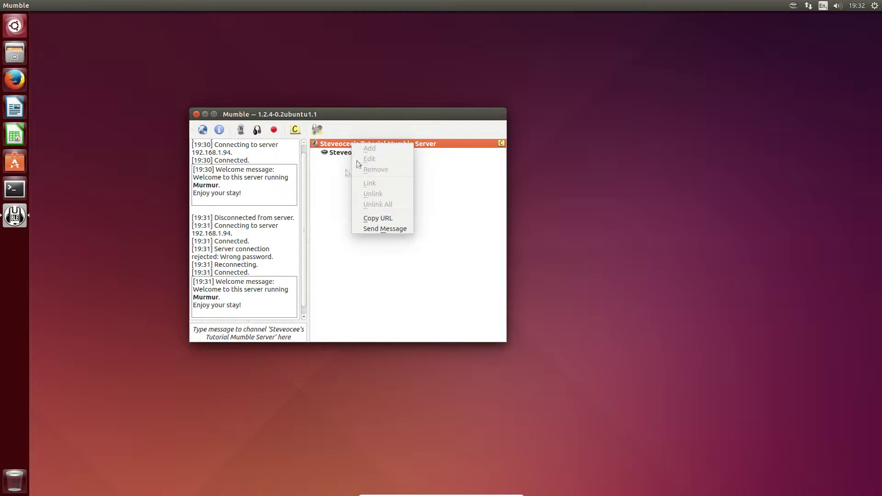
{"action": "left_click", "coordinate": [335, 178]}
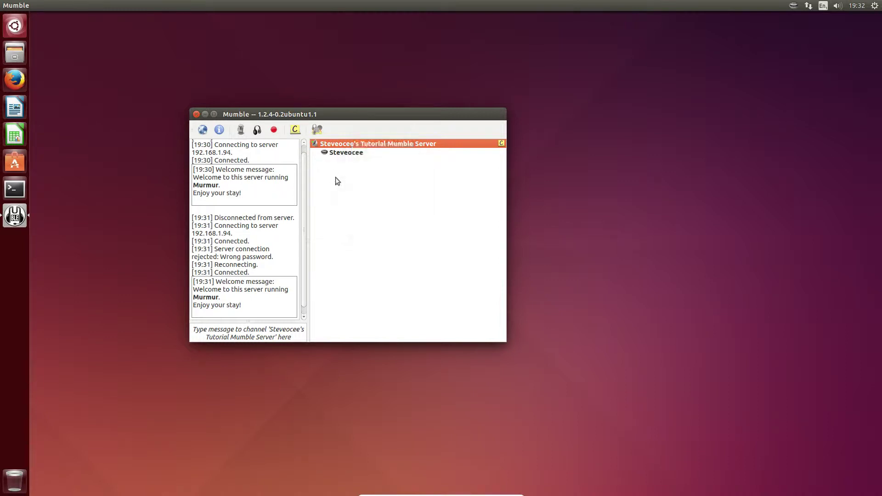
{"action": "left_click", "coordinate": [350, 155]}
{"action": "right_click", "coordinate": [348, 153]}
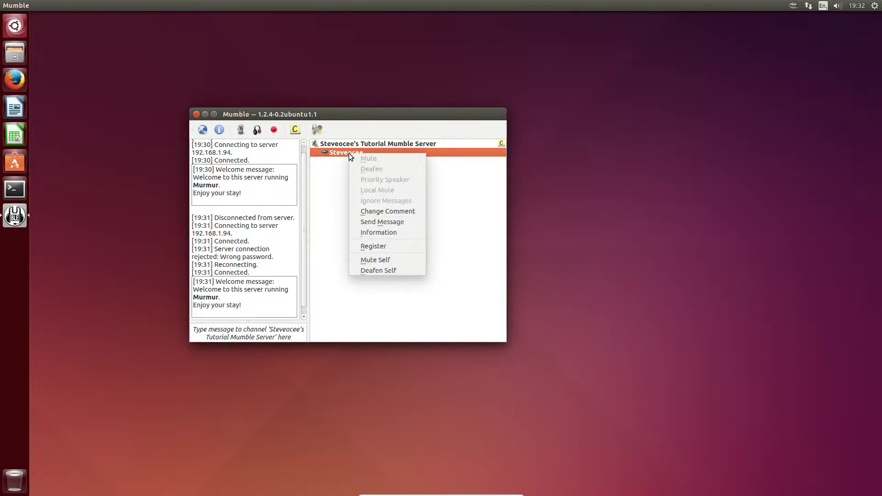
{"action": "left_click", "coordinate": [387, 246]}
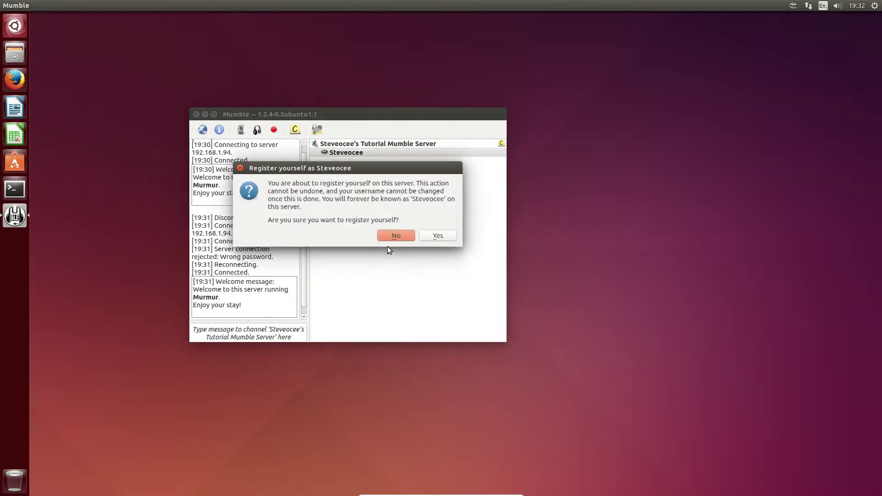
{"action": "left_click", "coordinate": [429, 238]}
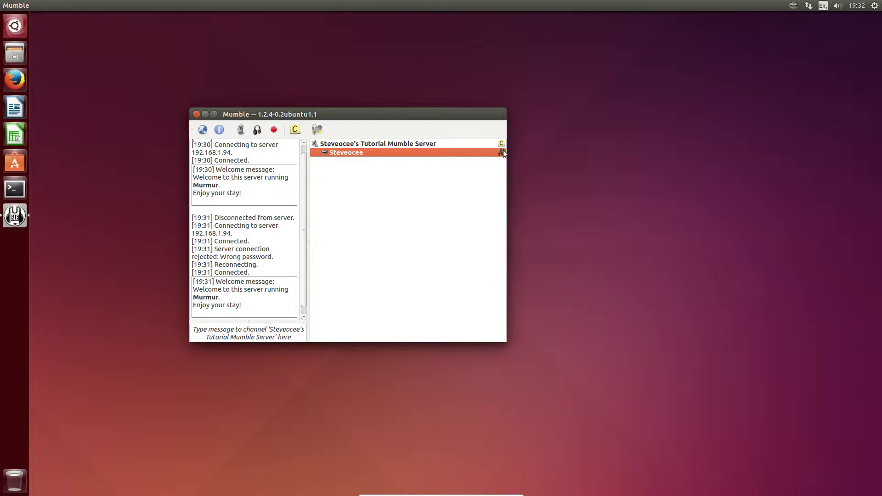
{"action": "mouse_move", "coordinate": [503, 151]}
- Disconnect the Steveocee session and reconnect using the SuperUser favourite
{"action": "left_click", "coordinate": [42, 6]}
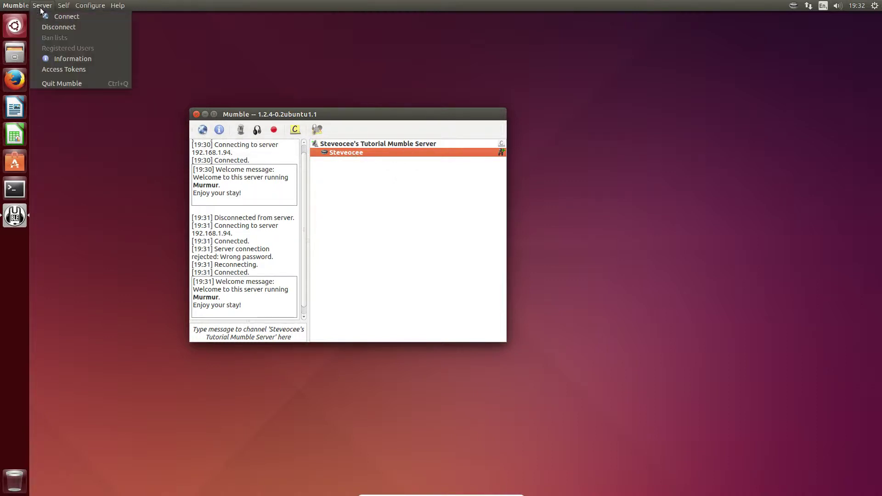
{"action": "left_click", "coordinate": [47, 27]}
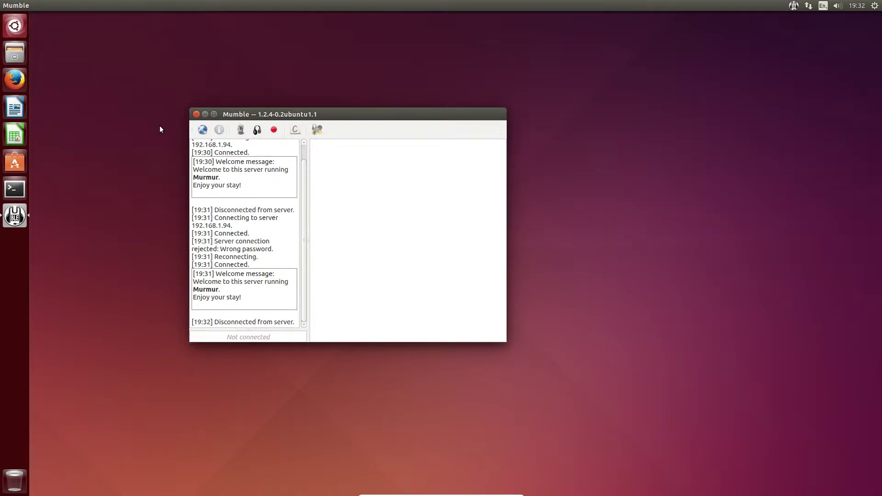
{"action": "left_click", "coordinate": [198, 131]}
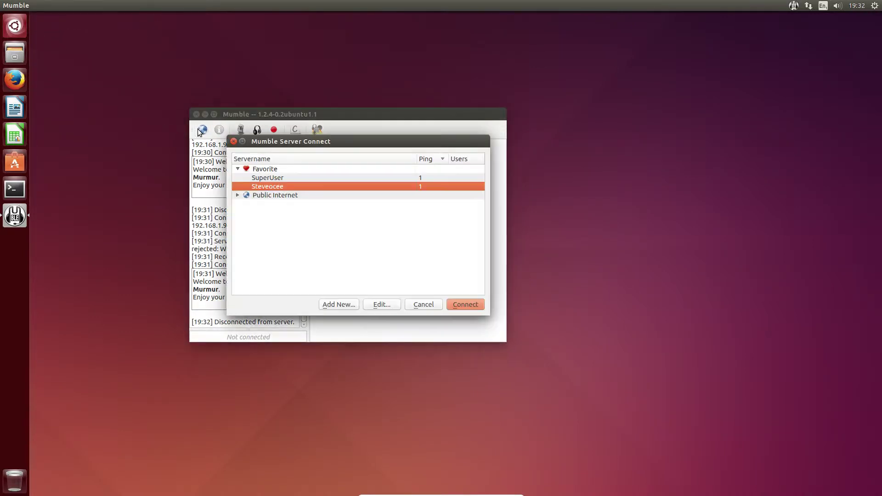
{"action": "left_click", "coordinate": [306, 178]}
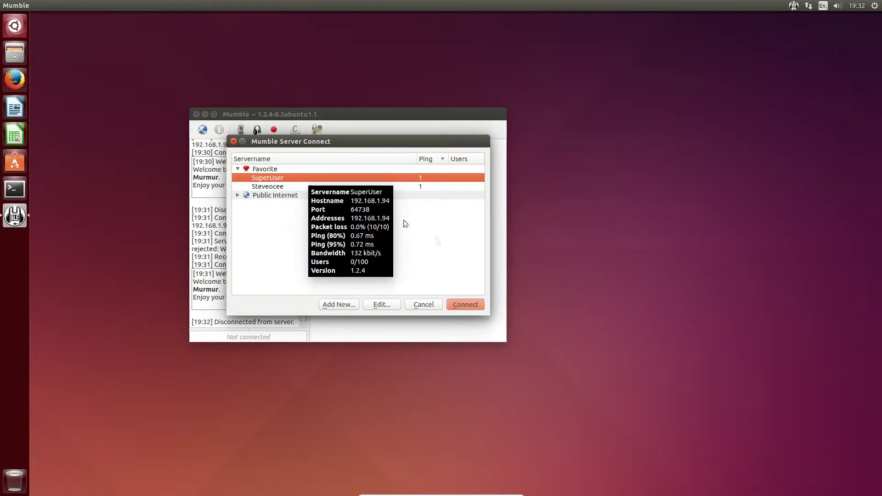
{"action": "left_click", "coordinate": [465, 304]}
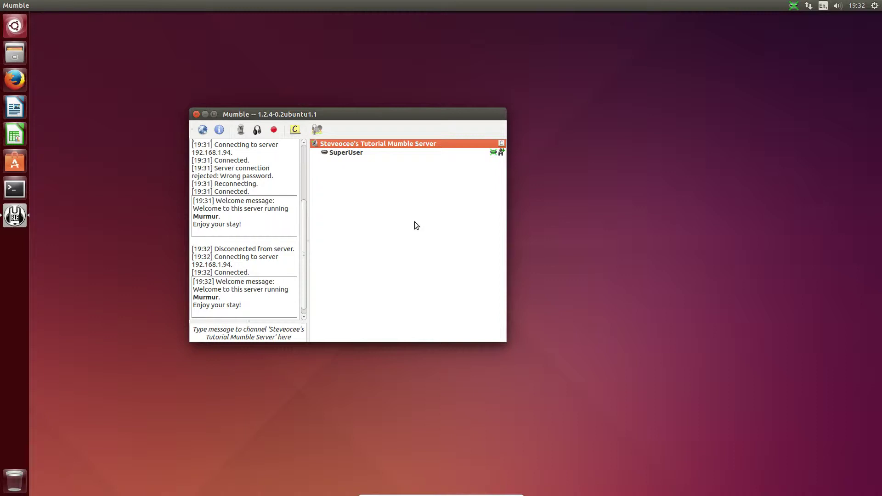
- Edit the root channel and select the admin group on the Groups tab
{"action": "right_click", "coordinate": [351, 145]}
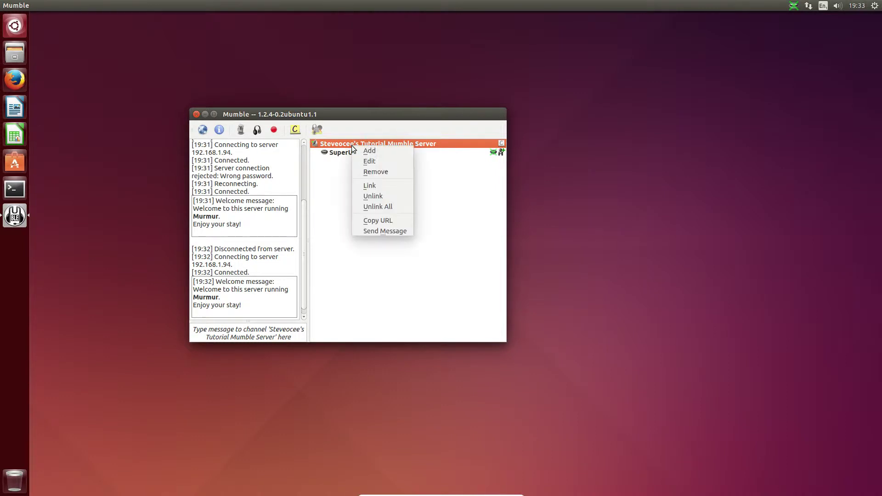
{"action": "left_click", "coordinate": [368, 161]}
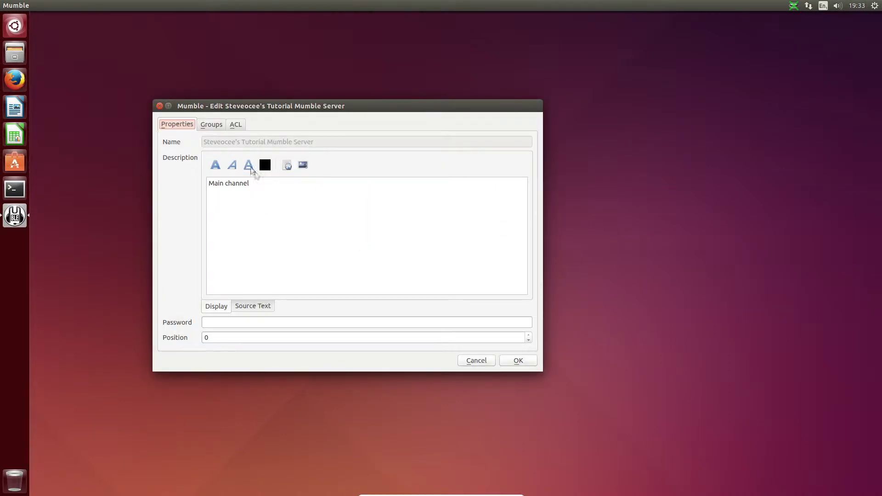
{"action": "left_click", "coordinate": [211, 128]}
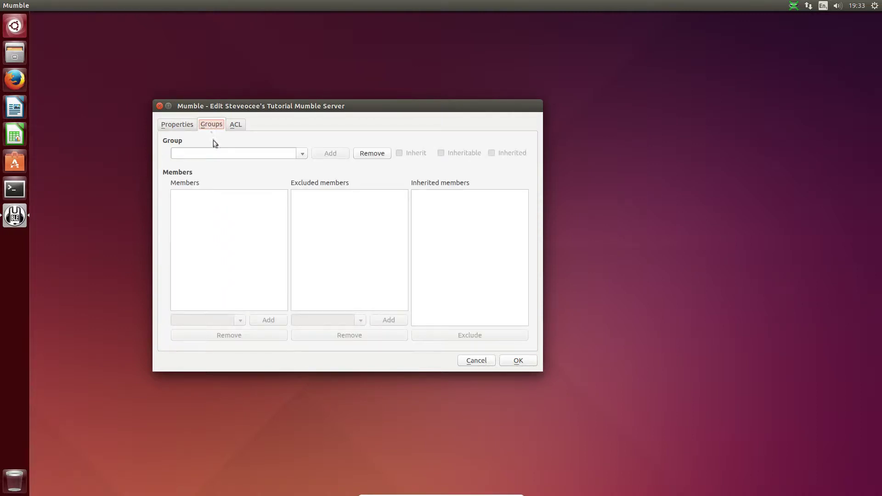
{"action": "left_click", "coordinate": [301, 155]}
{"action": "left_click", "coordinate": [270, 152]}
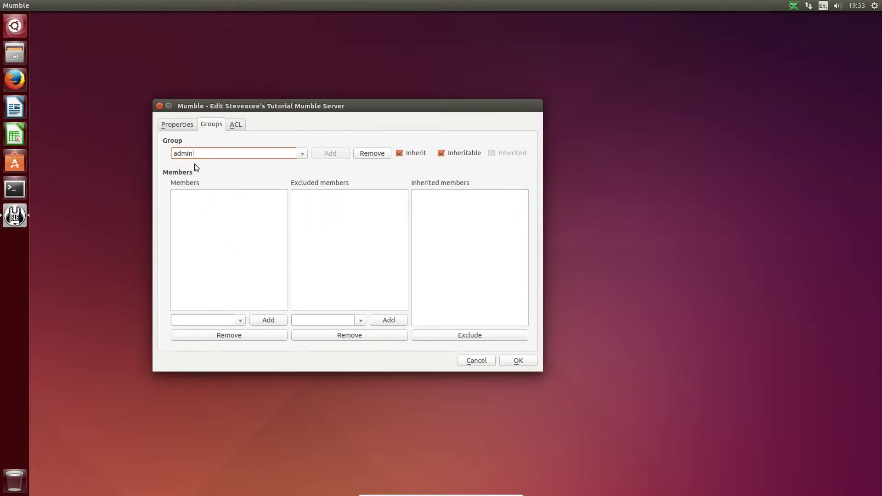
- Add Steveocee as an admin group member and save with OK
{"action": "left_click", "coordinate": [211, 319]}
{"action": "type", "text": "S"}
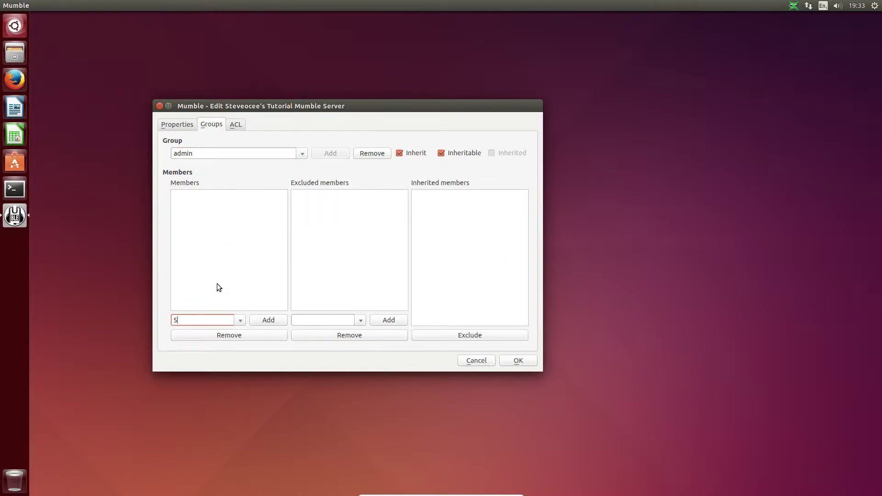
{"action": "type", "text": "teveocee"}
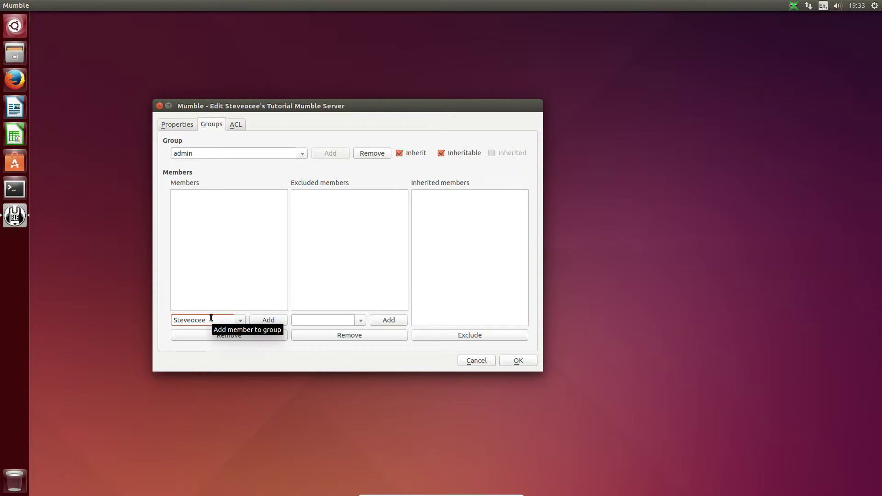
{"action": "left_click", "coordinate": [269, 320]}
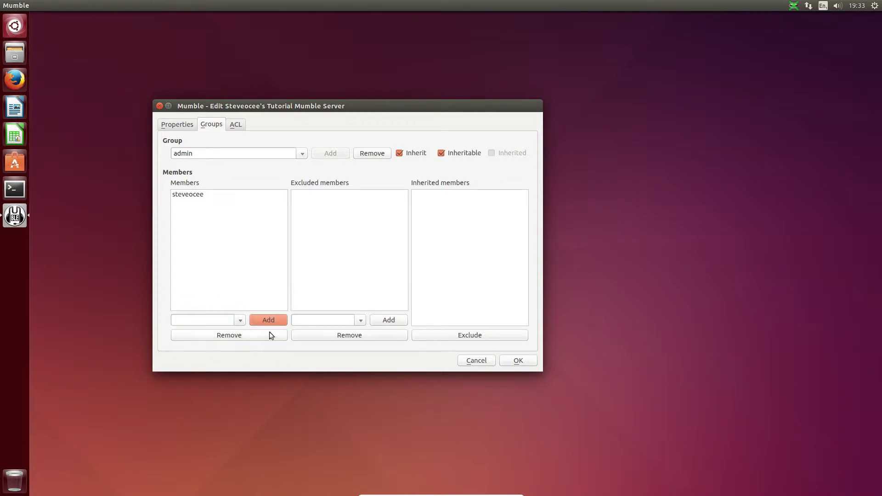
{"action": "left_click", "coordinate": [189, 194]}
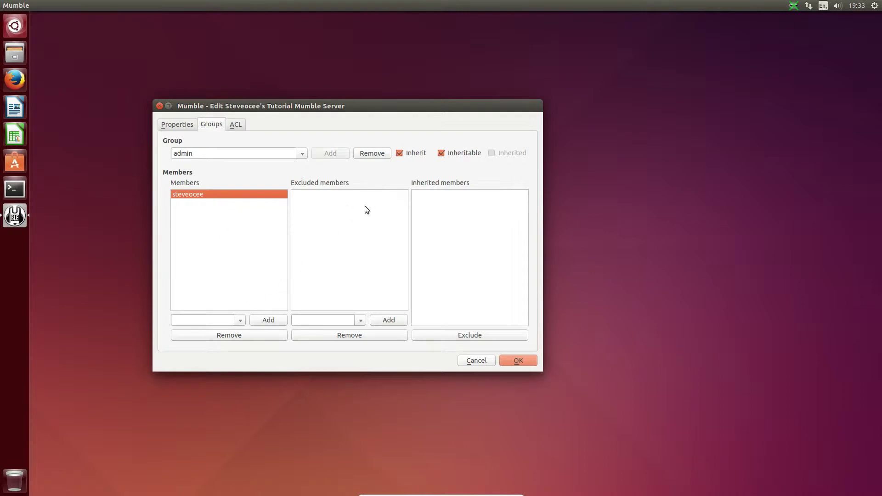
{"action": "mouse_move", "coordinate": [364, 210]}
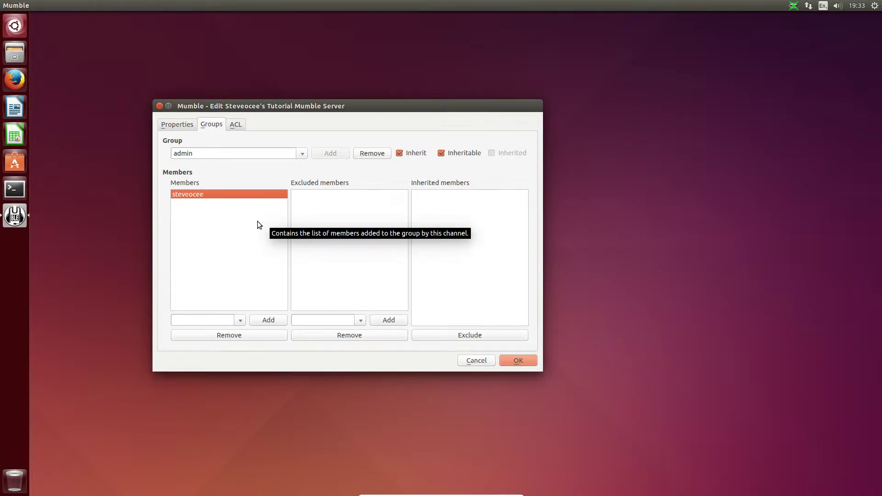
{"action": "left_click", "coordinate": [519, 360]}
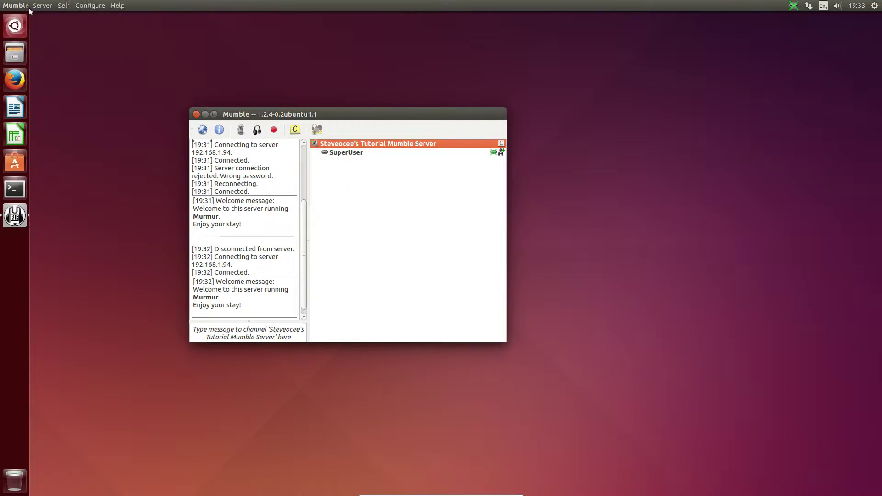
- Disconnect, then reconnect to the server using the registered user's saved favourite entry instead of SuperUser
{"action": "left_click", "coordinate": [42, 6]}
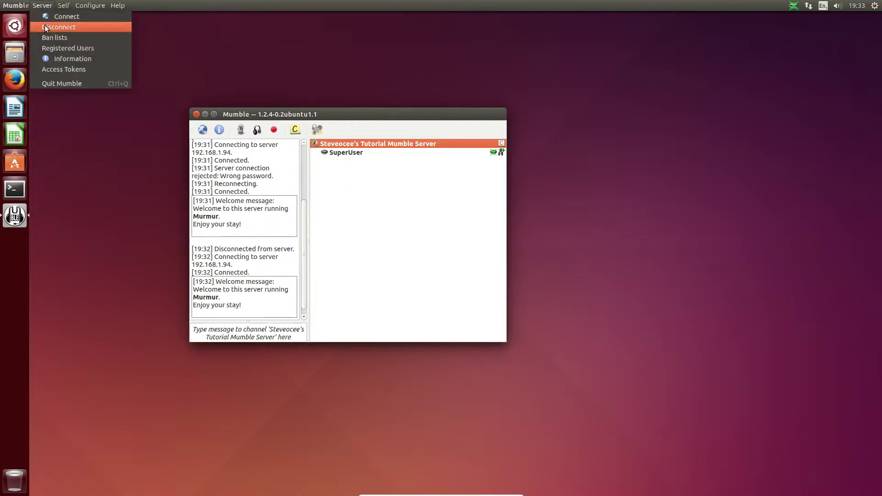
{"action": "left_click", "coordinate": [46, 27]}
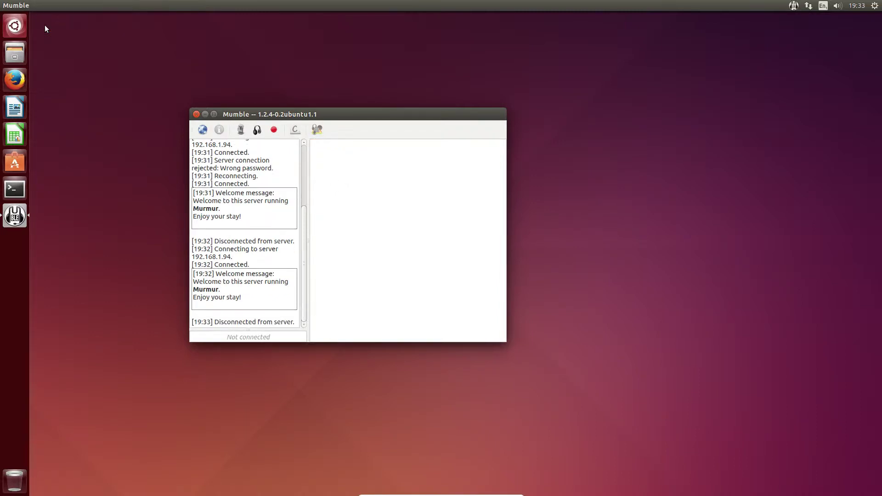
{"action": "left_click", "coordinate": [202, 131]}
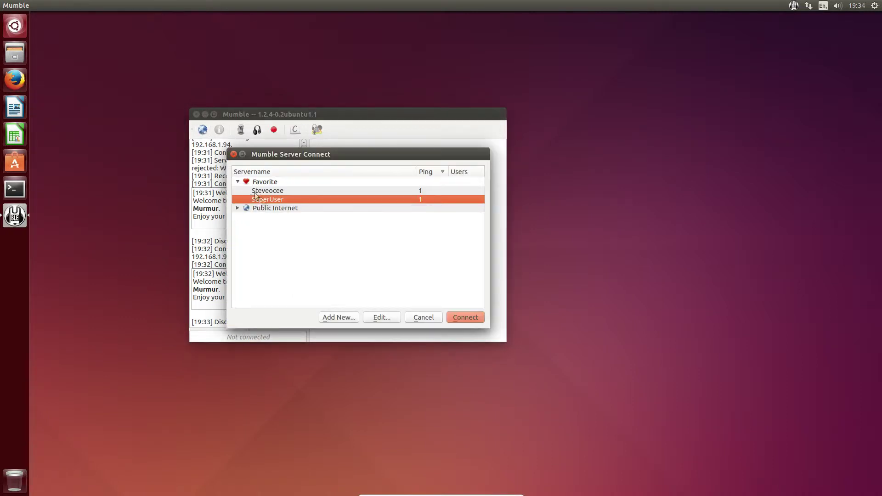
{"action": "left_click", "coordinate": [300, 190]}
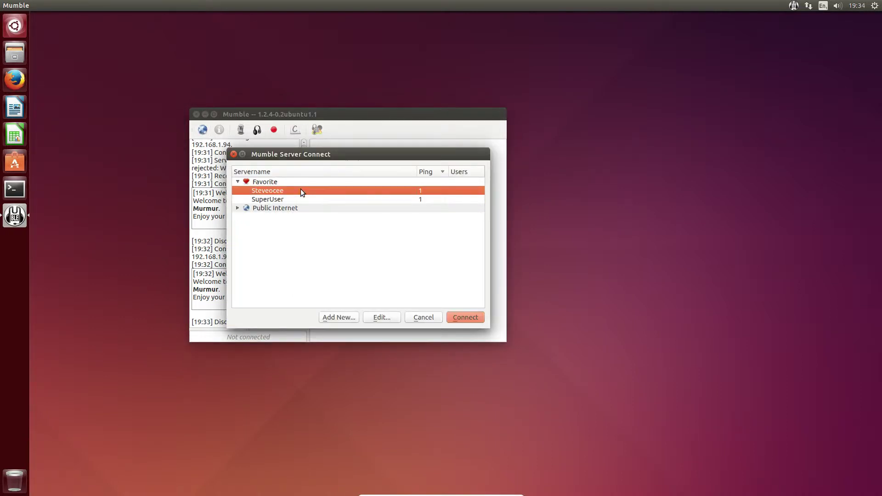
{"action": "left_click", "coordinate": [465, 317]}
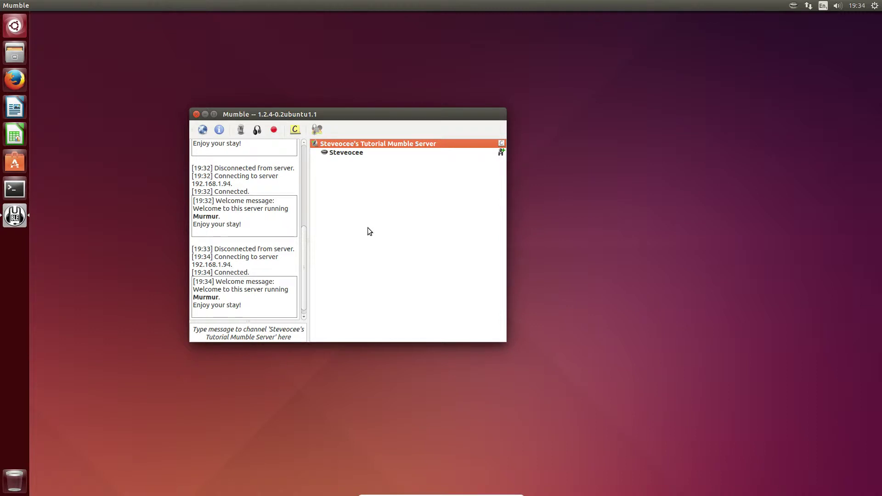
{"action": "right_click", "coordinate": [379, 144]}
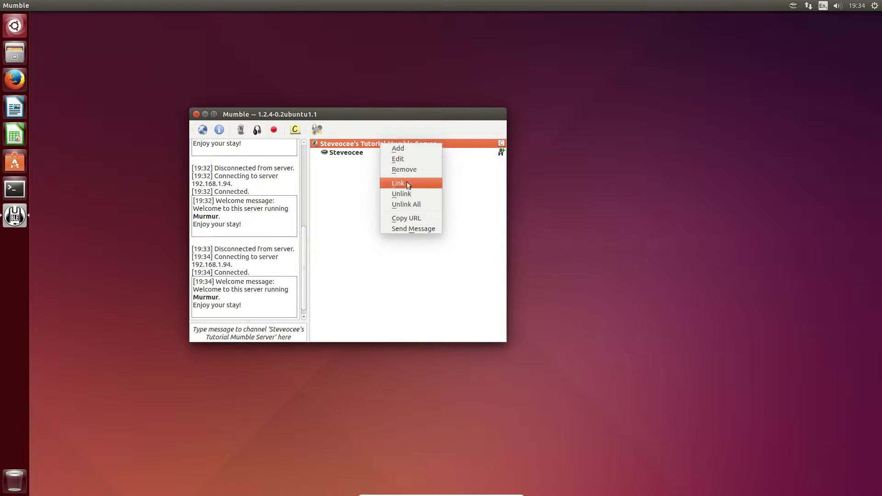
{"action": "left_click", "coordinate": [345, 180]}
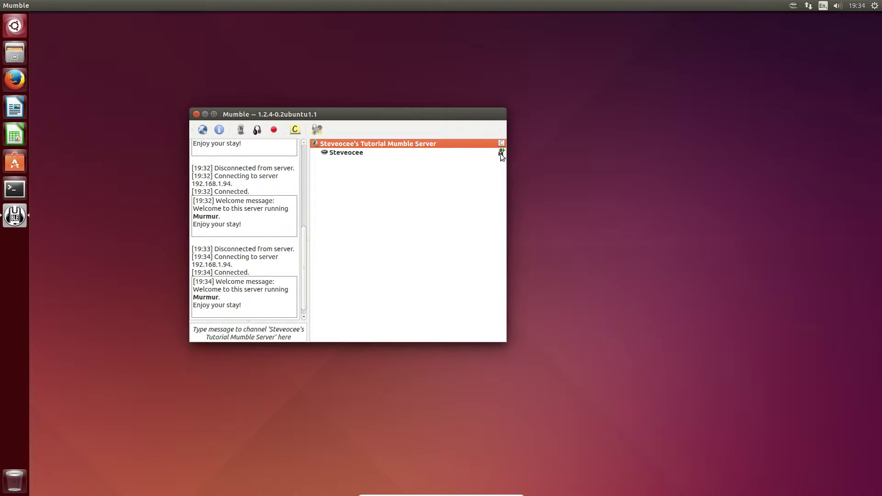
{"action": "mouse_move", "coordinate": [501, 156]}
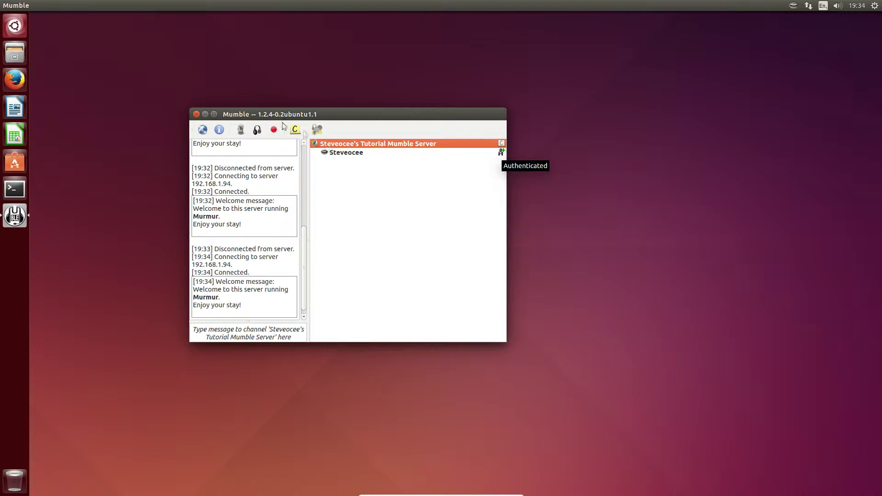
{"action": "left_click", "coordinate": [44, 5]}
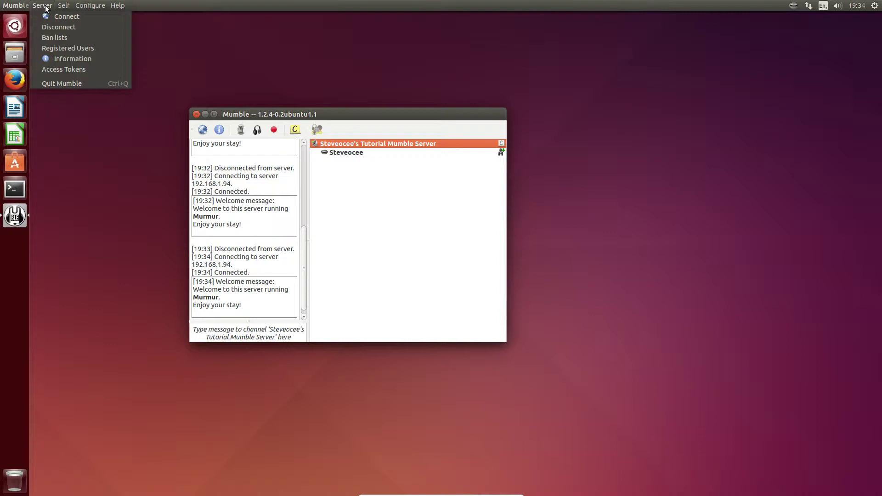
{"action": "left_click", "coordinate": [53, 49]}
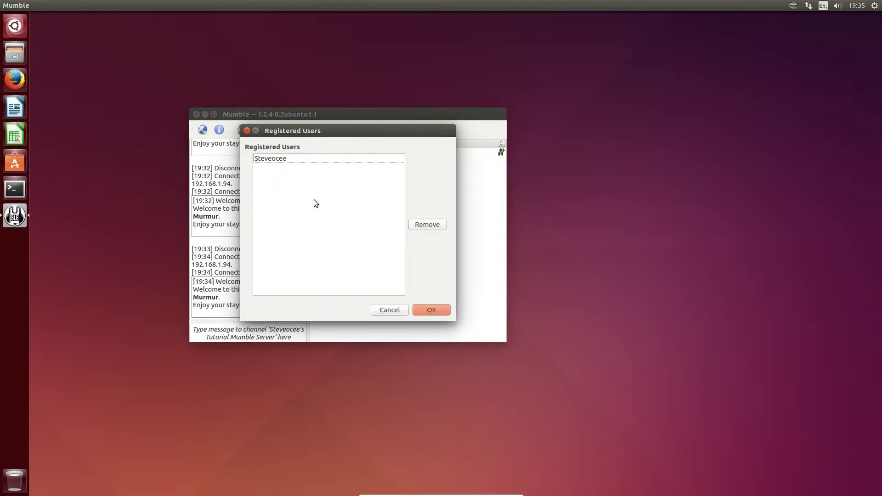
{"action": "left_click", "coordinate": [274, 161]}
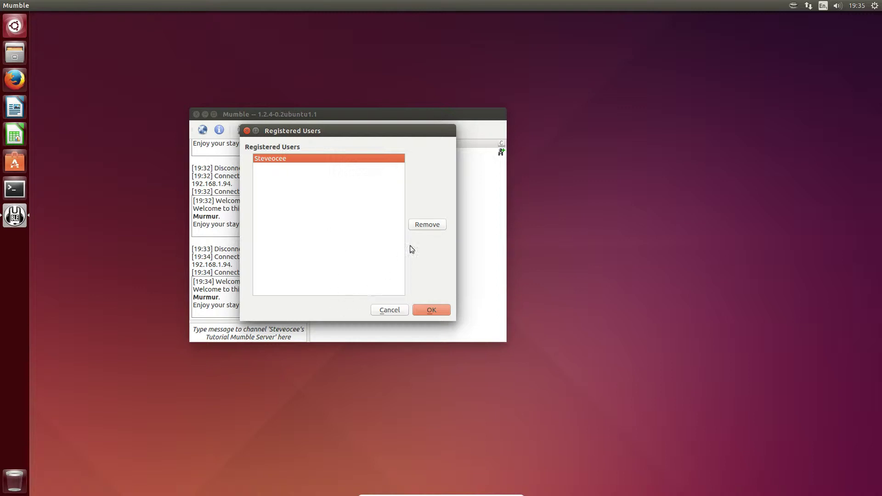
{"action": "left_click", "coordinate": [390, 310]}
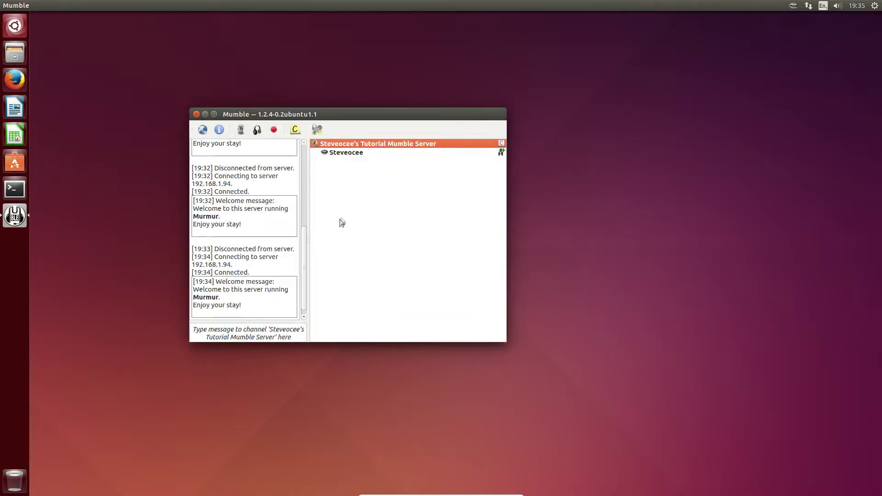
- Add a 'Tutorial chat' channel under the root, described 'Talk about how much you enjoyed my tutorial (or not)', at position 0
{"action": "right_click", "coordinate": [347, 146]}
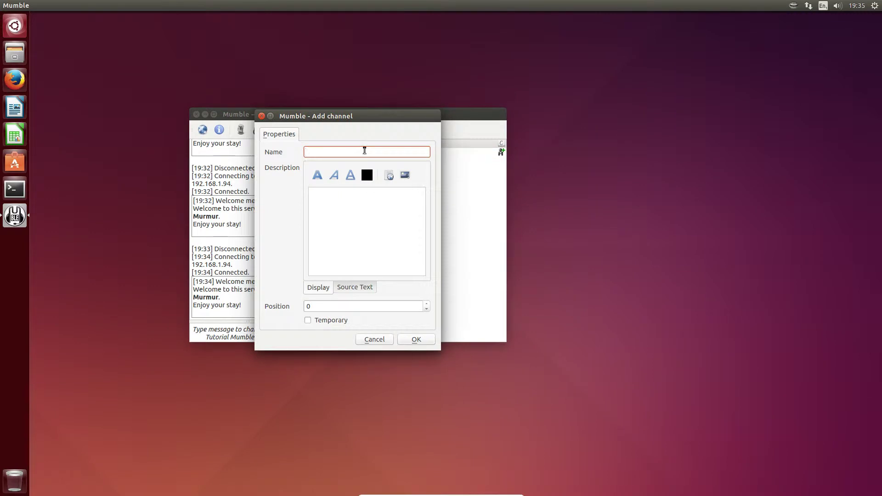
{"action": "type", "text": "T"}
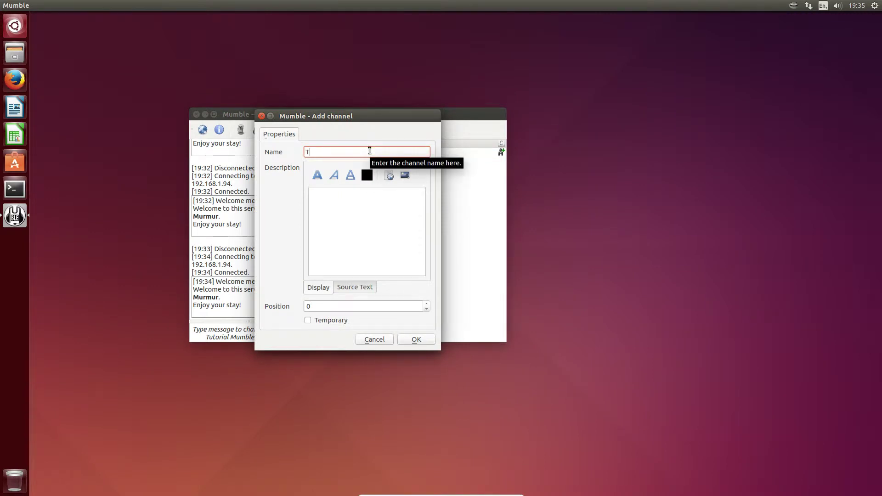
{"action": "type", "text": "utorial chat"}
{"action": "left_click", "coordinate": [349, 213]}
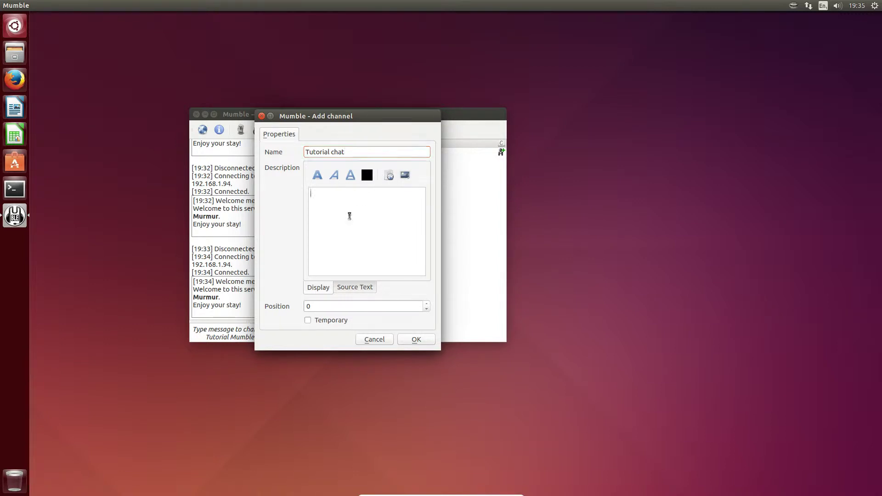
{"action": "type", "text": "Talk about how much you enjoyed my tutorial (or not"}
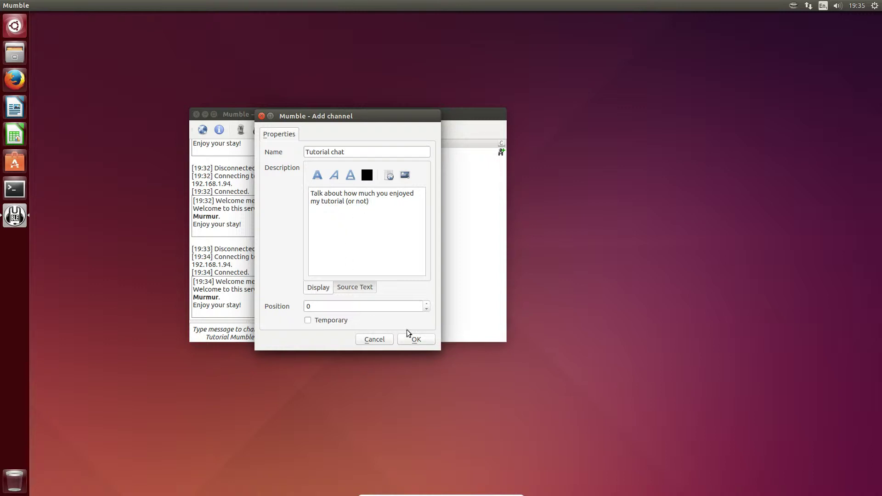
{"action": "left_click", "coordinate": [327, 306]}
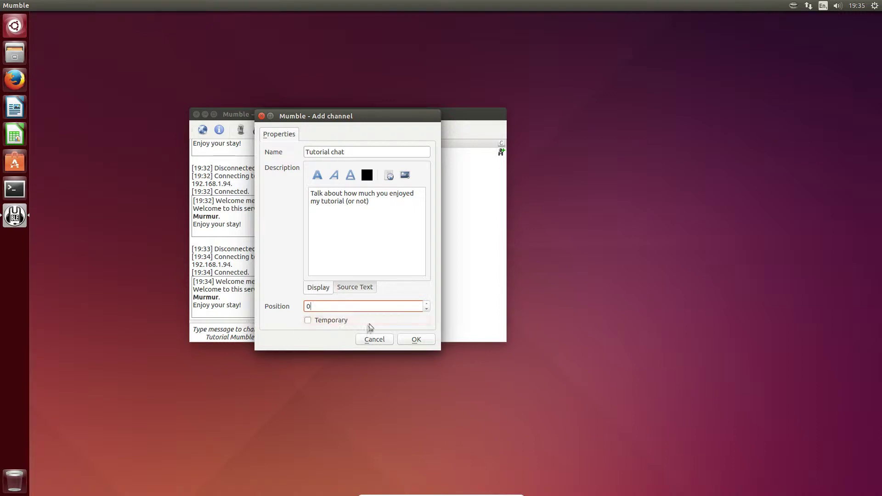
{"action": "left_click", "coordinate": [424, 340]}
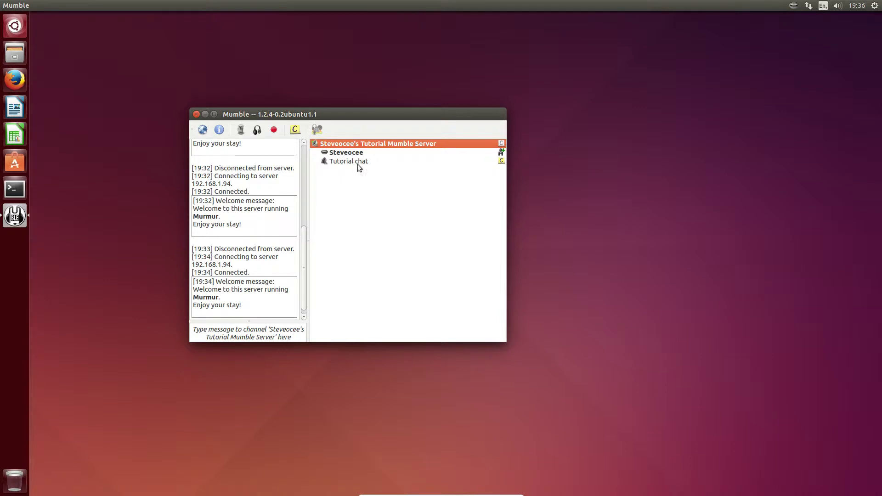
- Open the Tutorial chat channel editor, select the description, and close it without saving
{"action": "right_click", "coordinate": [341, 146]}
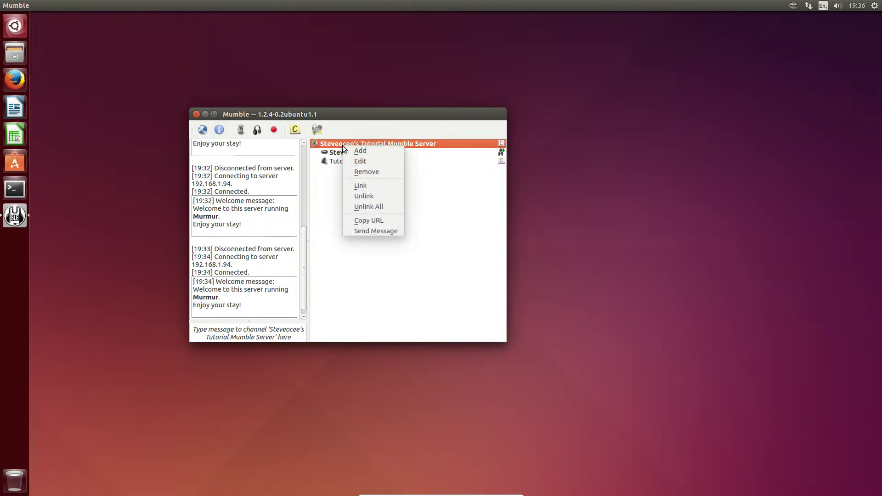
{"action": "right_click", "coordinate": [336, 160]}
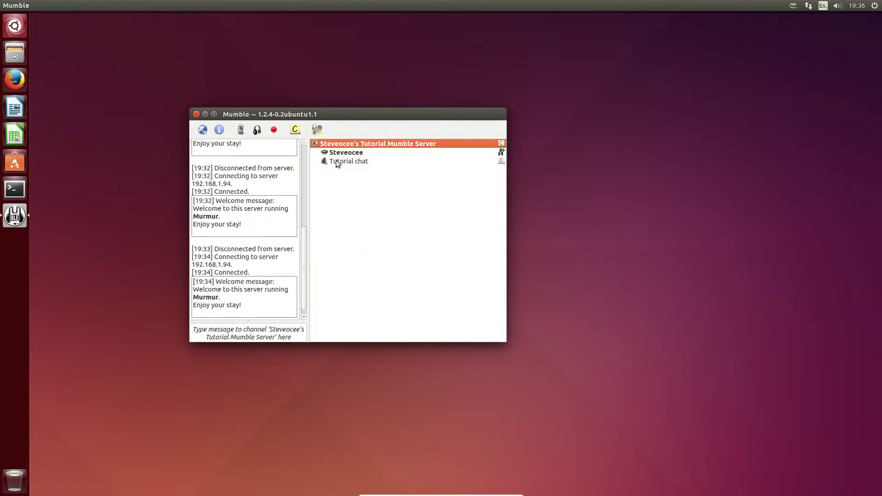
{"action": "right_click", "coordinate": [336, 160]}
{"action": "left_click", "coordinate": [324, 193]}
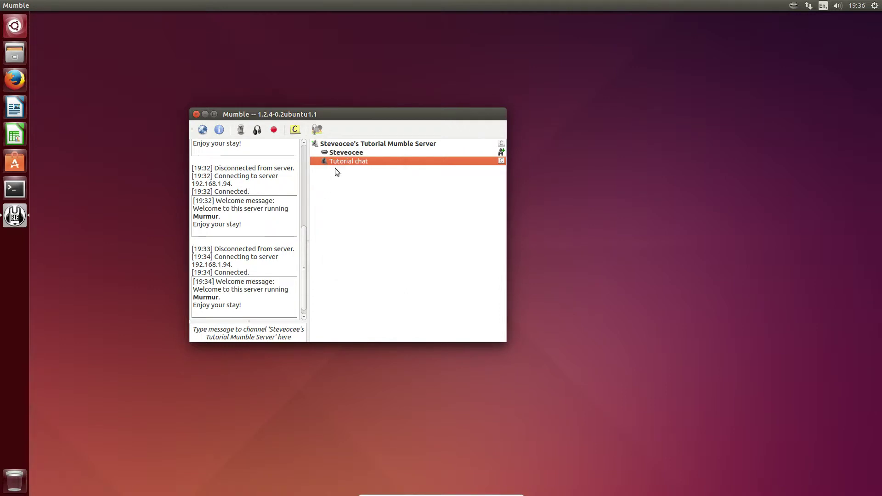
{"action": "mouse_move", "coordinate": [342, 163]}
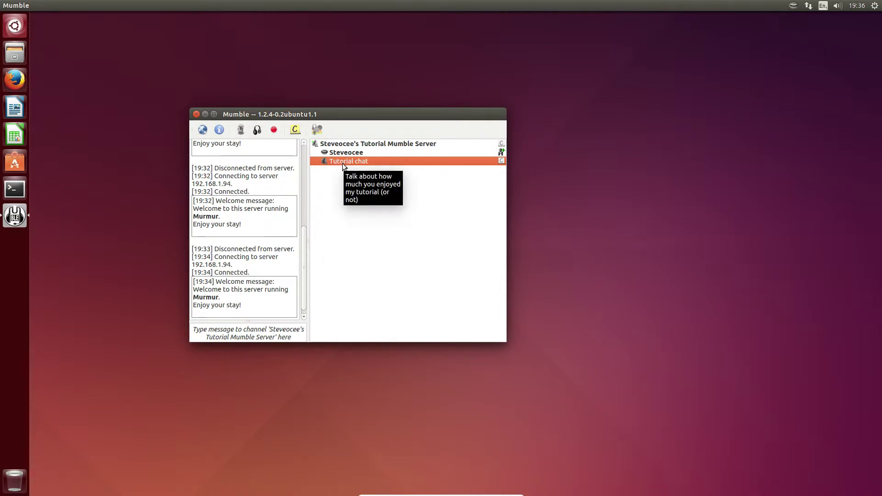
{"action": "right_click", "coordinate": [343, 164]}
{"action": "left_click", "coordinate": [354, 193]}
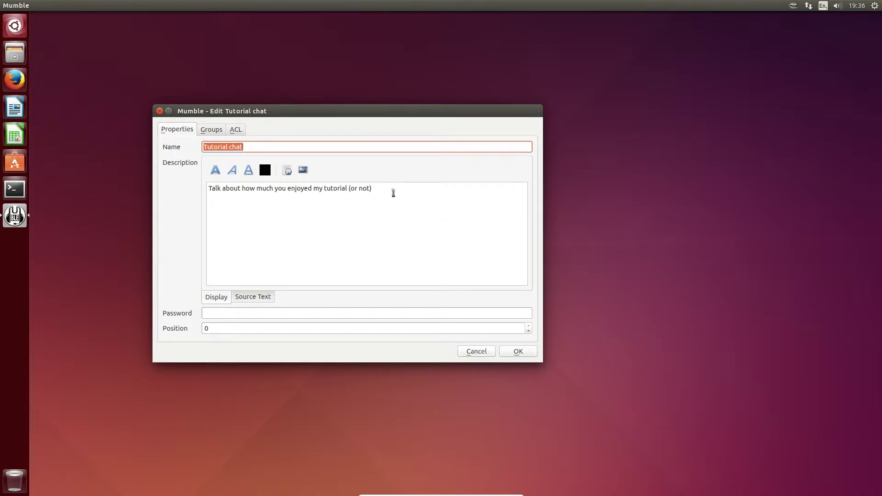
{"action": "left_click_drag", "start_coordinate": [392, 192], "coordinate": [196, 176]}
{"action": "left_click", "coordinate": [477, 352]}
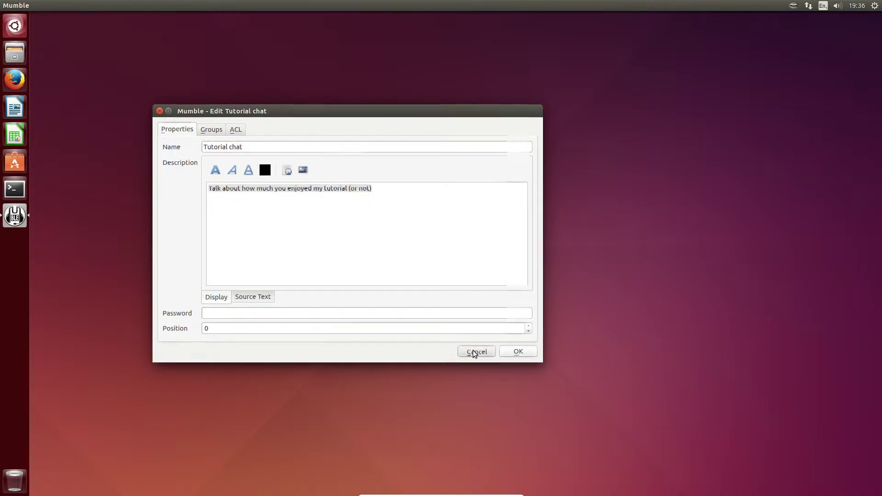
- In the Tutorial chat editor, bold 'Talk about', italicise 'much', underline 'enjoyed', and save
{"action": "mouse_move", "coordinate": [356, 164]}
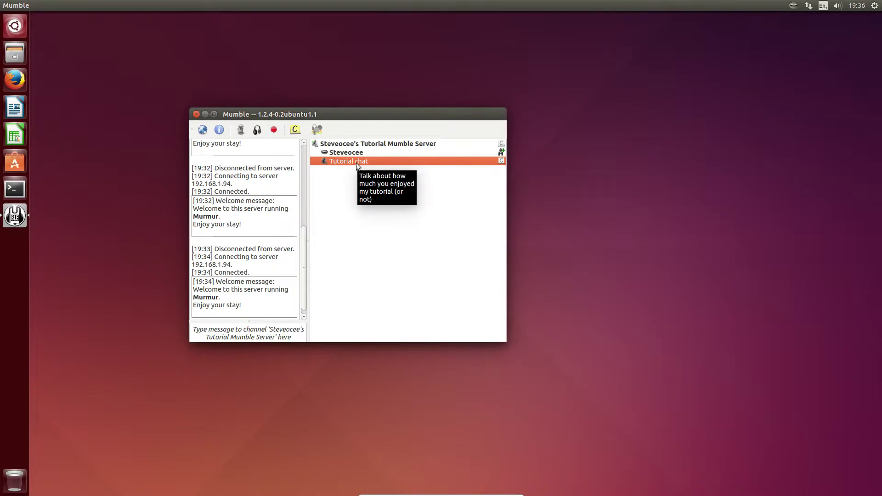
{"action": "right_click", "coordinate": [356, 163]}
{"action": "left_click", "coordinate": [371, 192]}
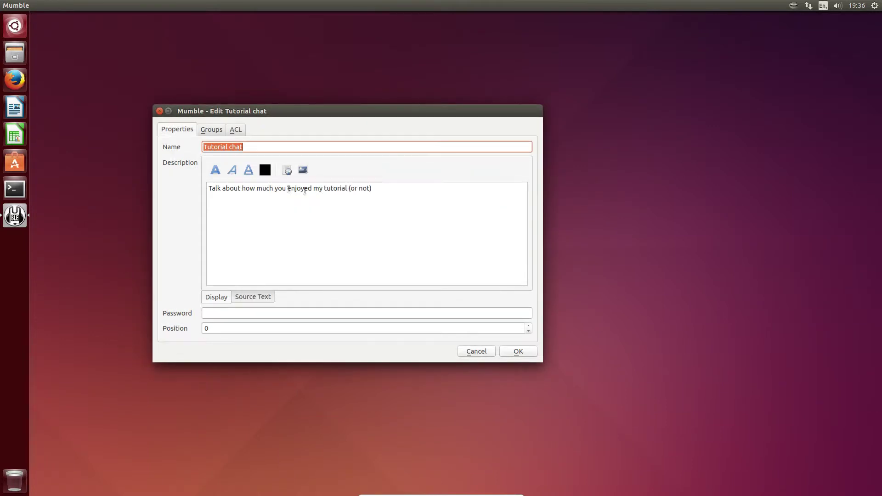
{"action": "left_click_drag", "start_coordinate": [207, 189], "coordinate": [241, 189]}
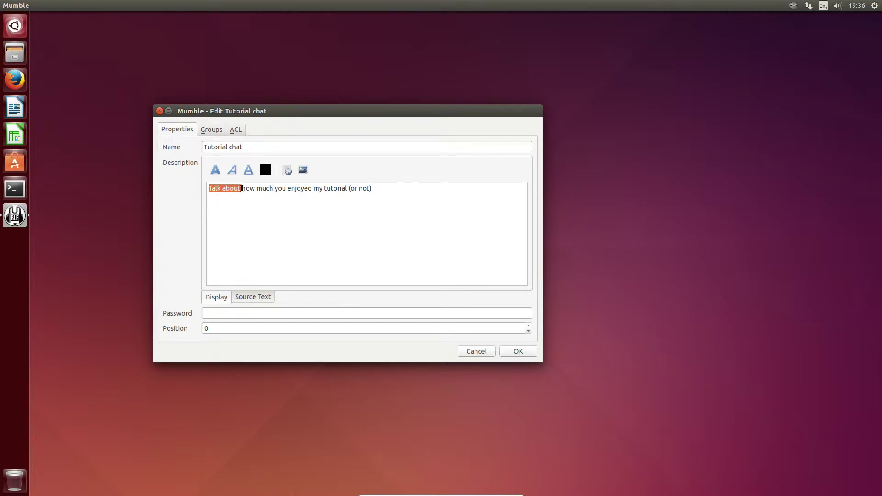
{"action": "left_click", "coordinate": [215, 170]}
{"action": "left_click", "coordinate": [261, 189]}
{"action": "double_click", "coordinate": [261, 190]}
{"action": "left_click", "coordinate": [231, 171]}
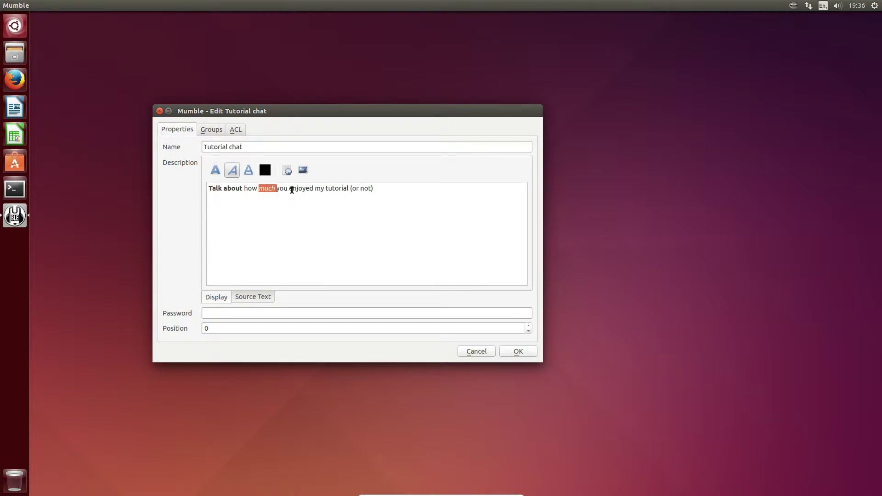
{"action": "double_click", "coordinate": [294, 190]}
{"action": "left_click", "coordinate": [248, 170]}
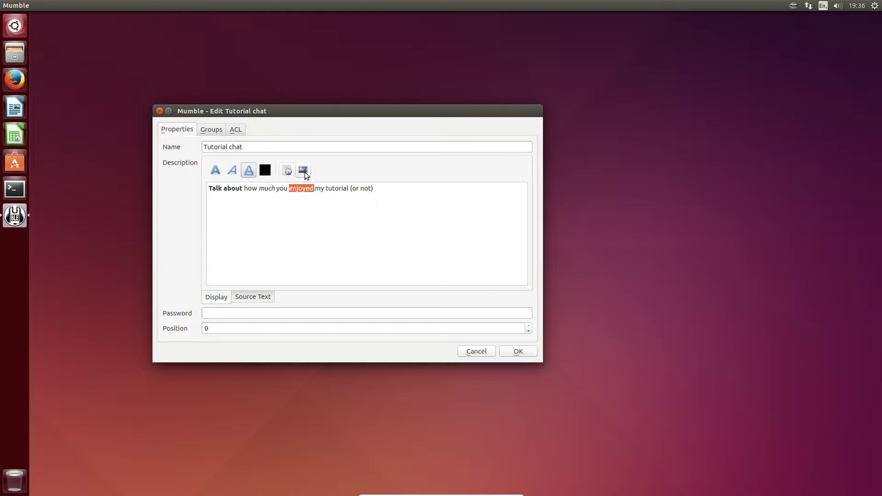
{"action": "left_click", "coordinate": [390, 195]}
{"action": "left_click", "coordinate": [527, 354]}
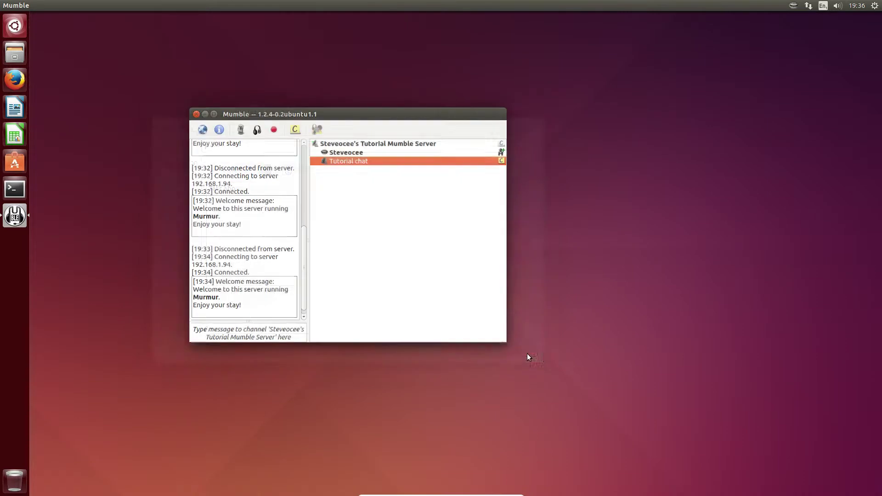
{"action": "mouse_move", "coordinate": [353, 161]}
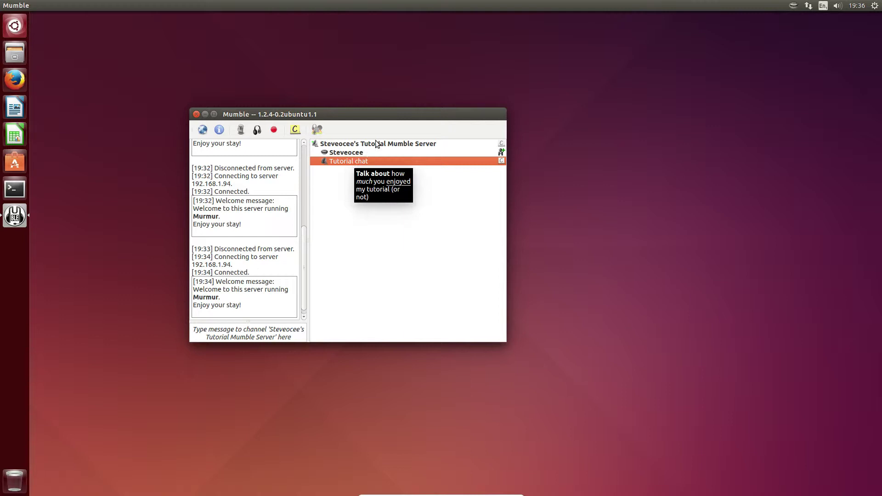
{"action": "left_click", "coordinate": [600, 189]}
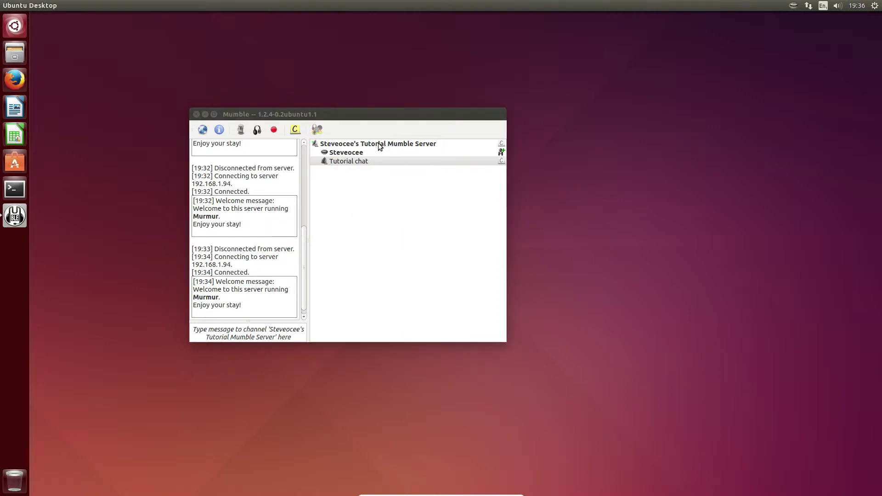
{"action": "left_click", "coordinate": [380, 144]}
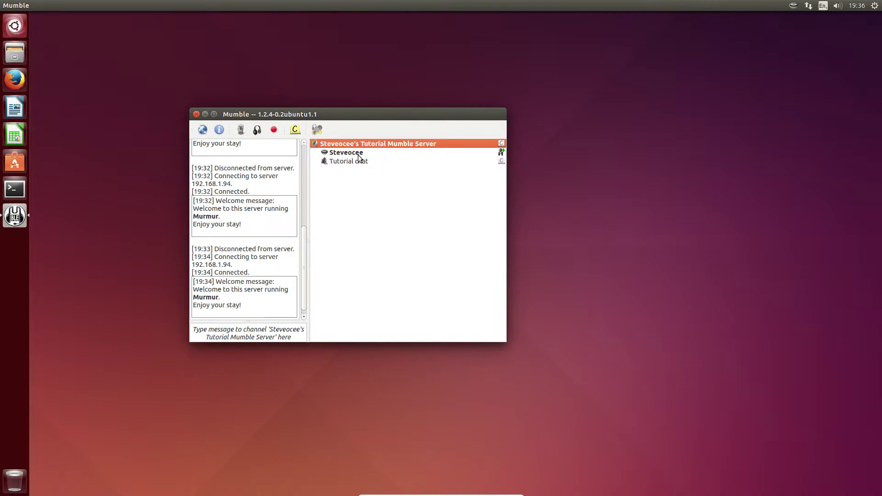
{"action": "left_click_drag", "start_coordinate": [356, 153], "coordinate": [350, 161]}
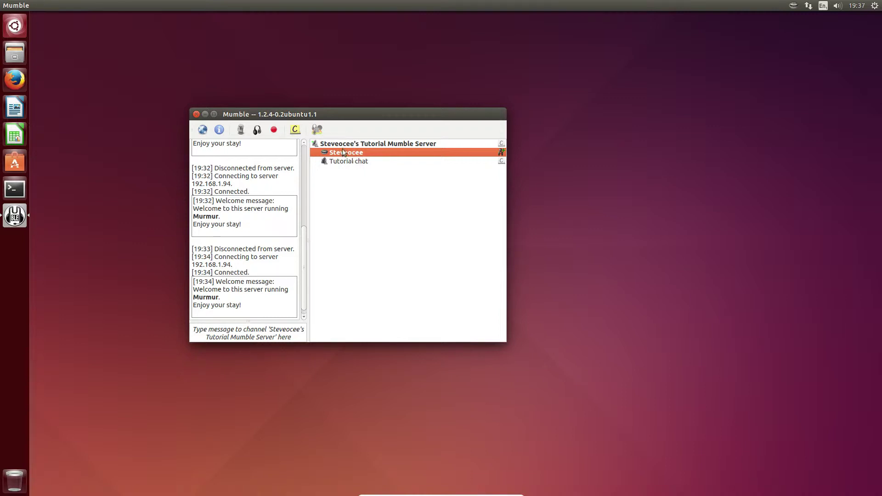
{"action": "right_click", "coordinate": [387, 143]}
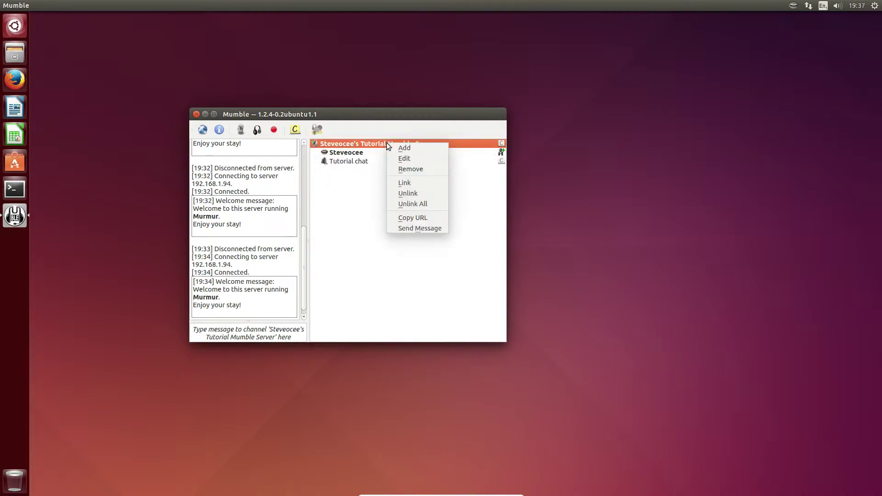
{"action": "left_click", "coordinate": [396, 158]}
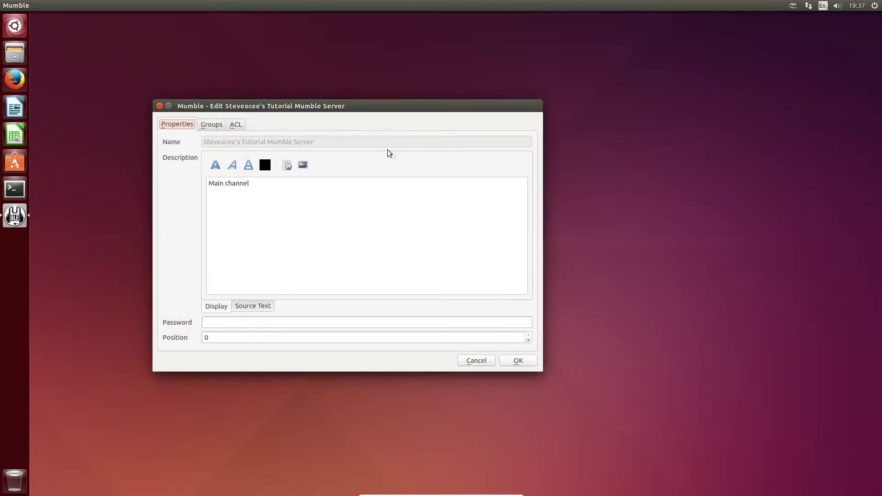
{"action": "left_click_drag", "start_coordinate": [210, 182], "coordinate": [262, 191]}
{"action": "left_click", "coordinate": [264, 192]}
{"action": "left_click", "coordinate": [476, 360]}
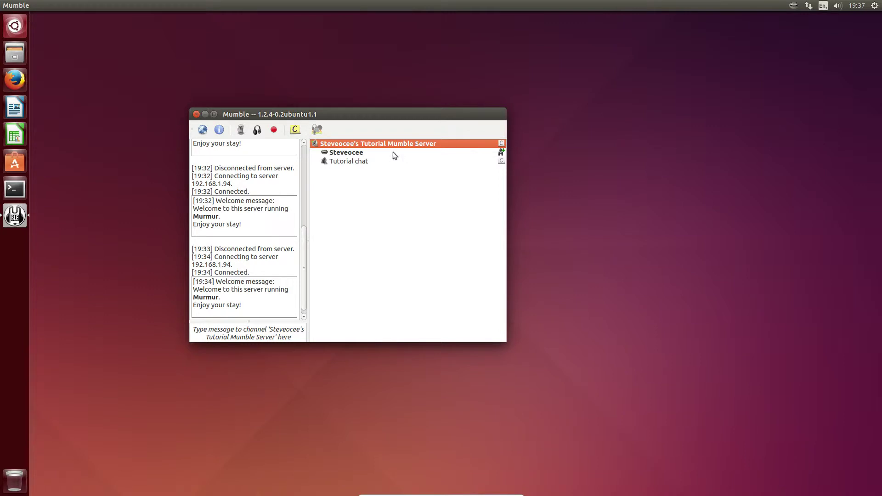
{"action": "mouse_move", "coordinate": [391, 145]}
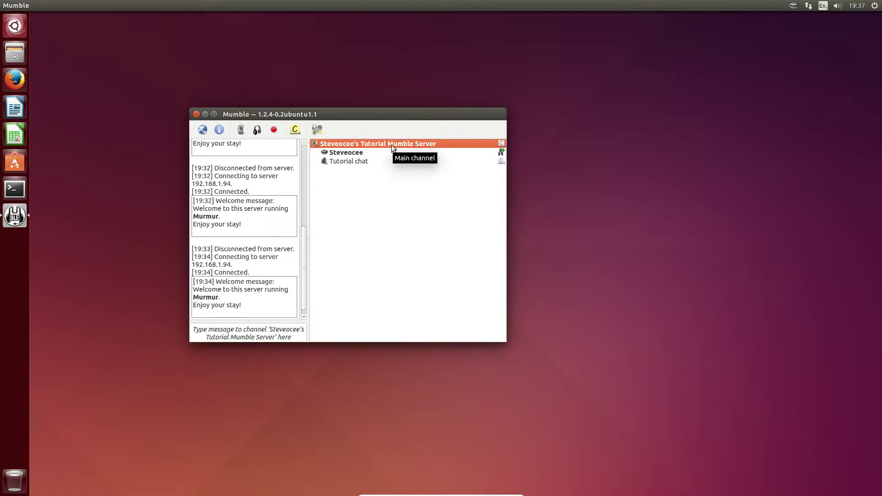